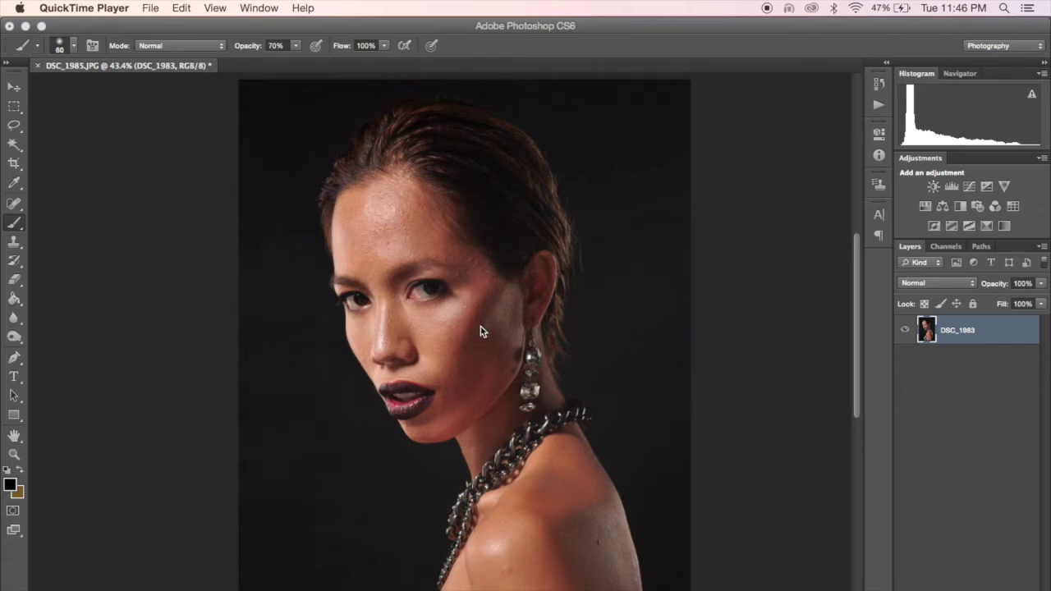
# Duplicate the DSC_1983 photo layer as a new layer named BLEMISH.
pyautogui.scroll(6, 474, 266)
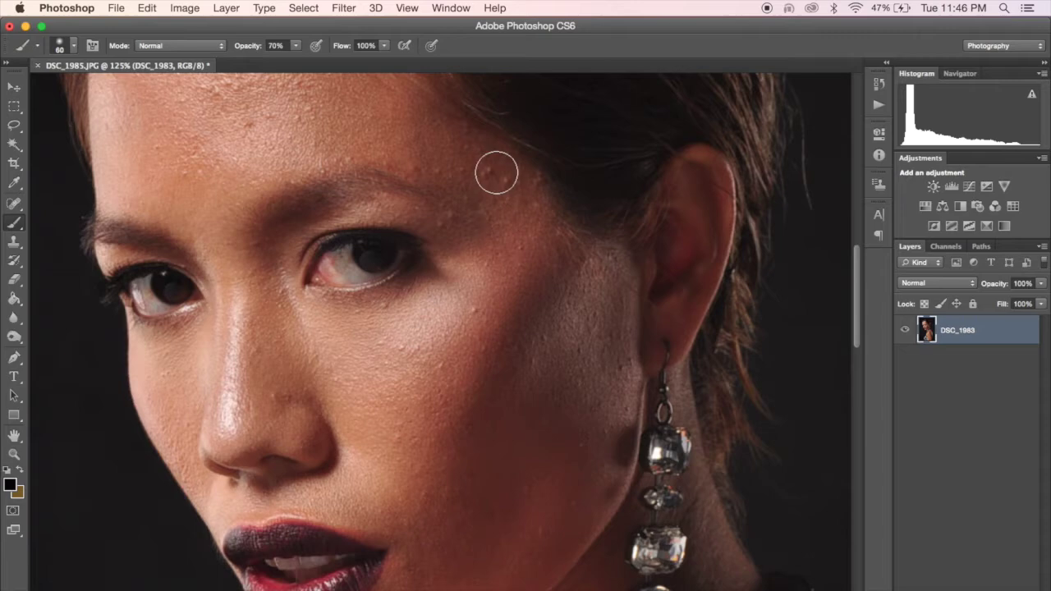
pyautogui.scroll(2, 495, 183)
pyautogui.hscroll(2, 494, 183)
pyautogui.hscroll(2, 494, 183)
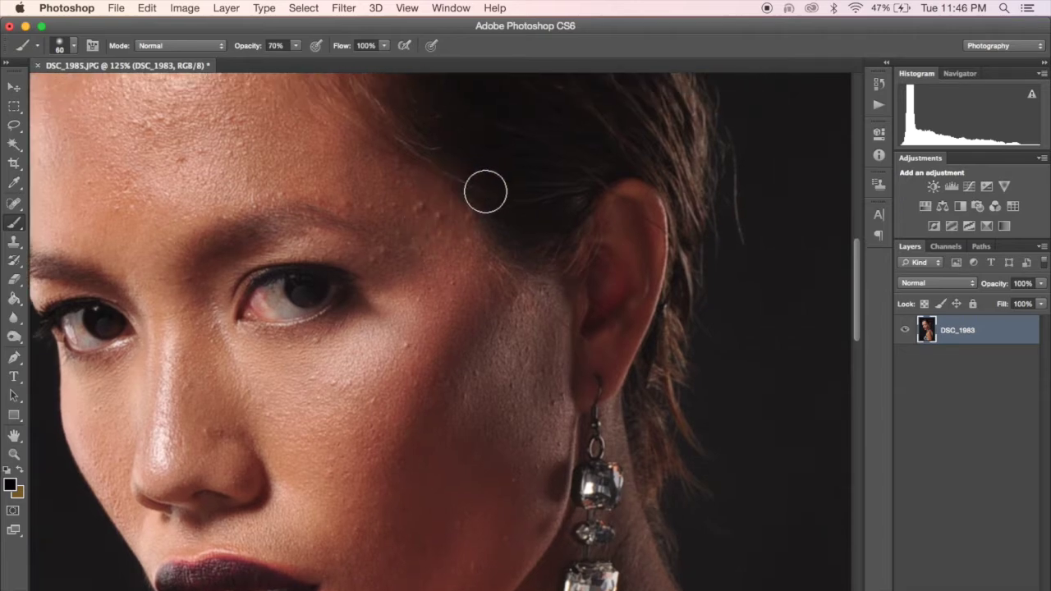
pyautogui.hscroll(-2, 485, 191)
pyautogui.scroll(-1, 485, 191)
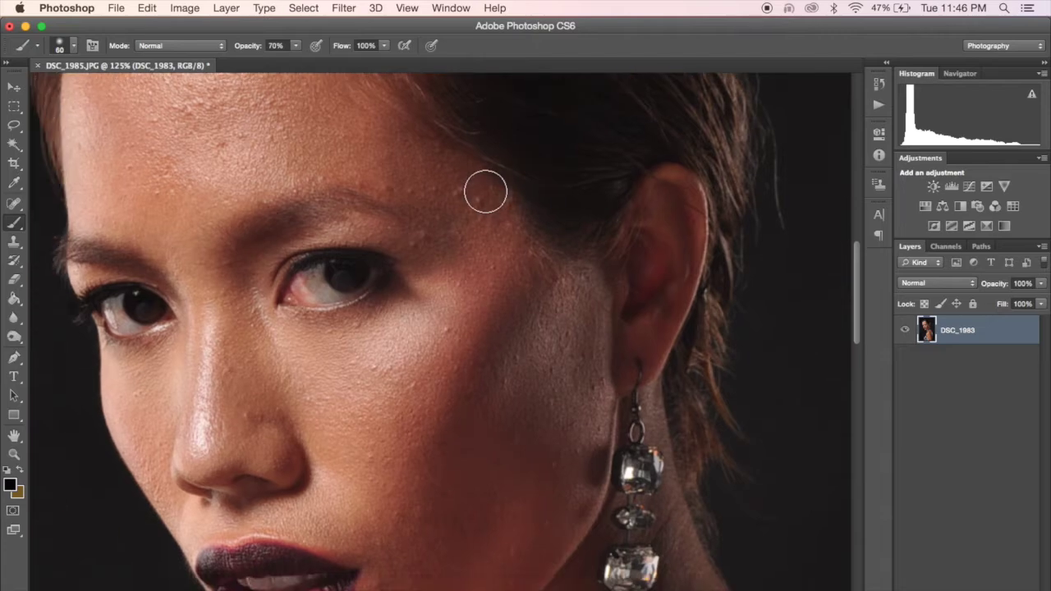
pyautogui.hscroll(-2, 485, 192)
pyautogui.scroll(2, 486, 191)
pyautogui.scroll(-1, 458, 370)
pyautogui.scroll(-15, 457, 369)
pyautogui.scroll(14, 457, 370)
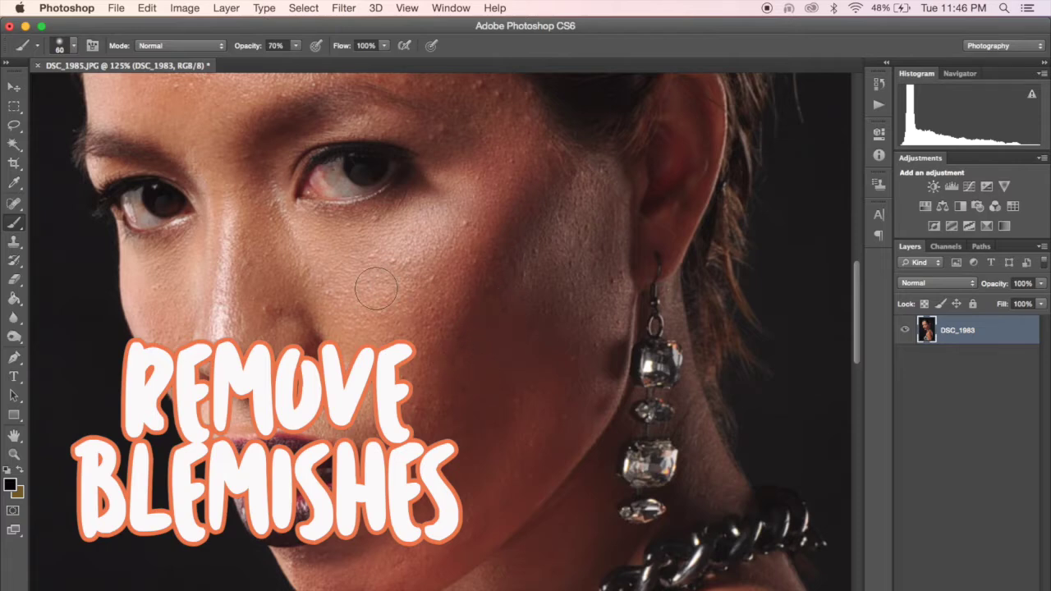
pyautogui.scroll(-5, 375, 293)
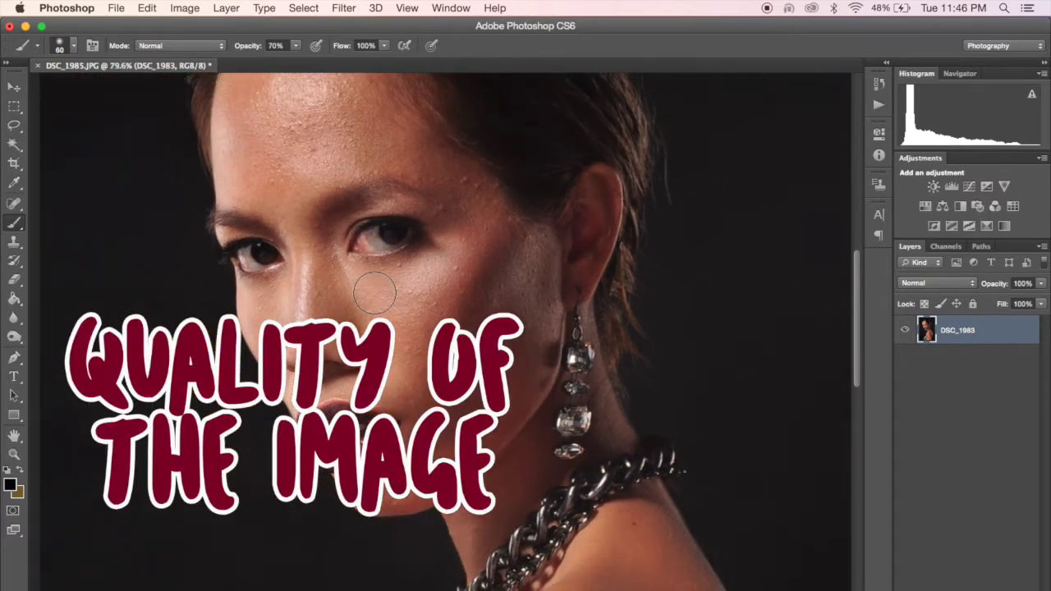
pyautogui.scroll(-1, 375, 293)
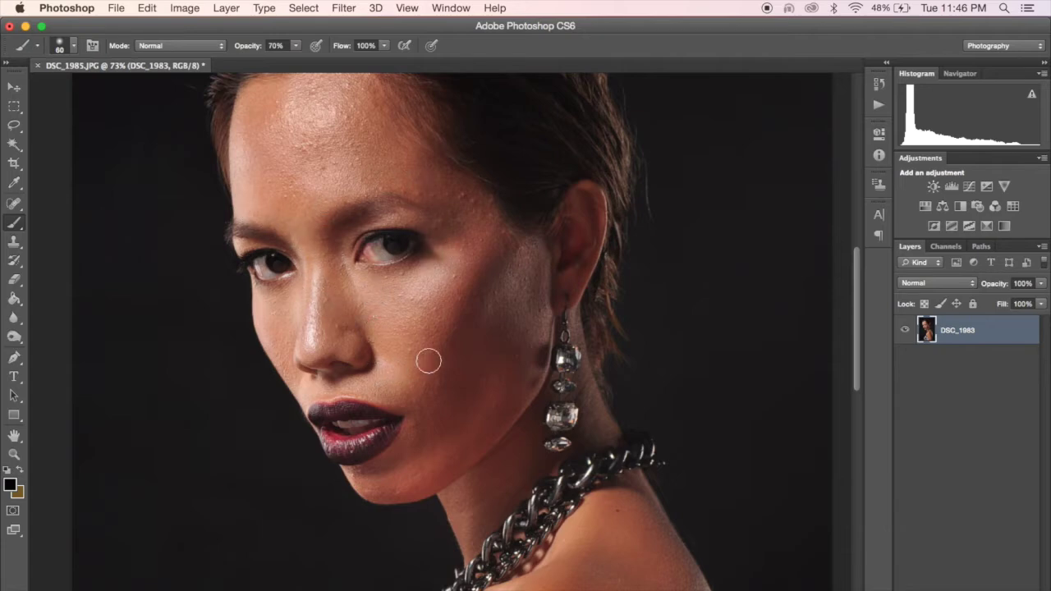
pyautogui.scroll(2, 448, 374)
pyautogui.hscroll(-1, 448, 373)
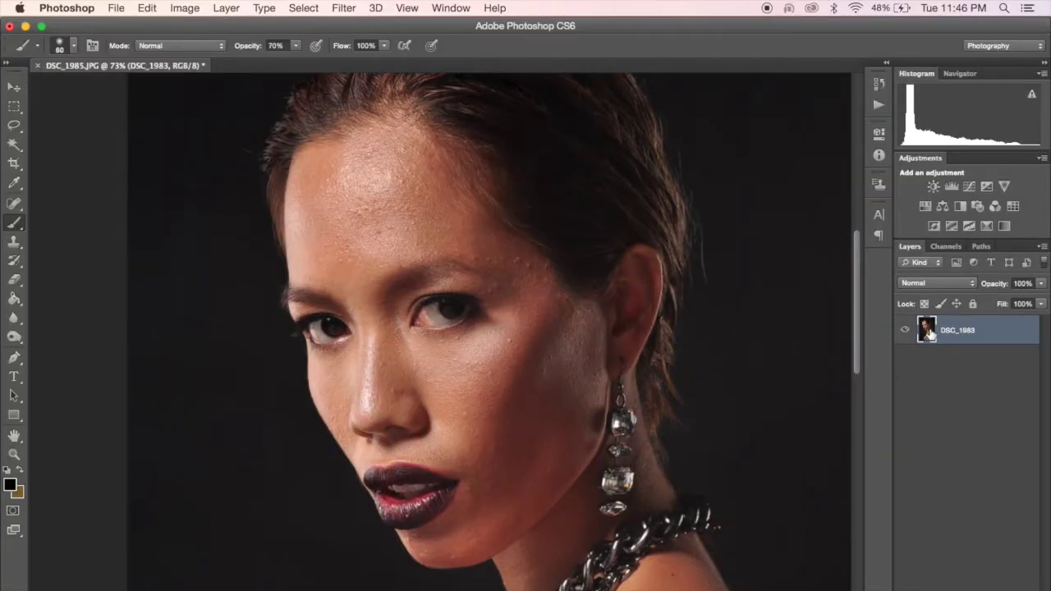
pyautogui.rightClick(947, 332)
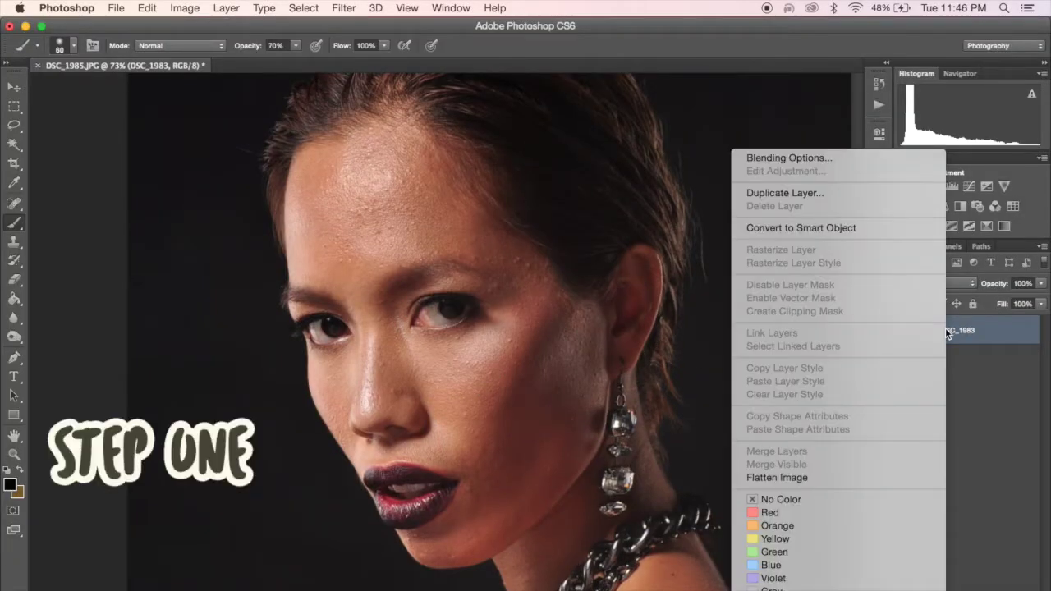
pyautogui.click(981, 328)
pyautogui.rightClick(982, 334)
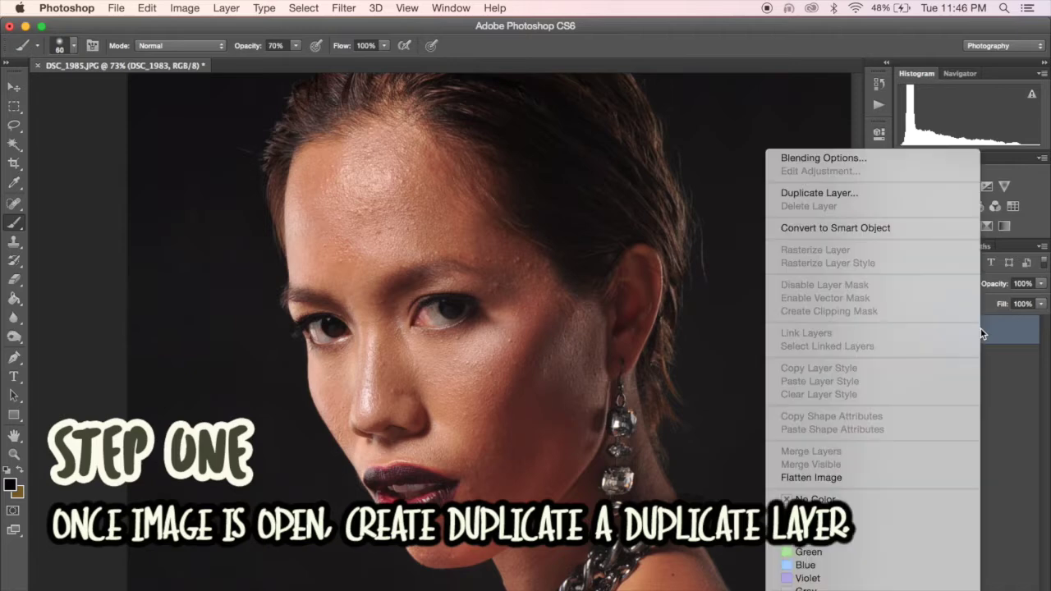
pyautogui.click(887, 196)
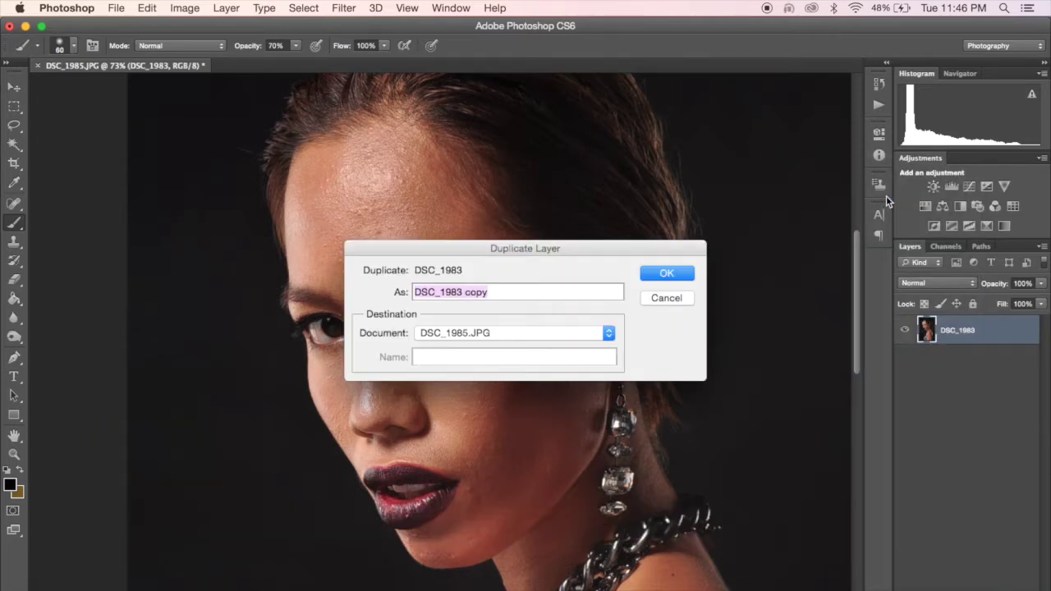
pyautogui.write('BLEMISH')
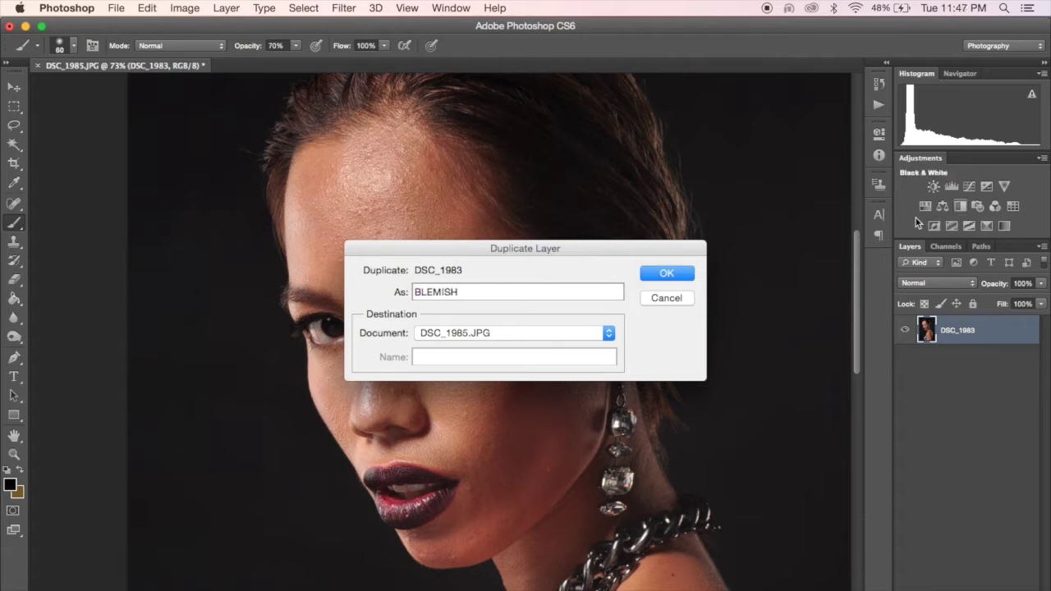
pyautogui.click(689, 275)
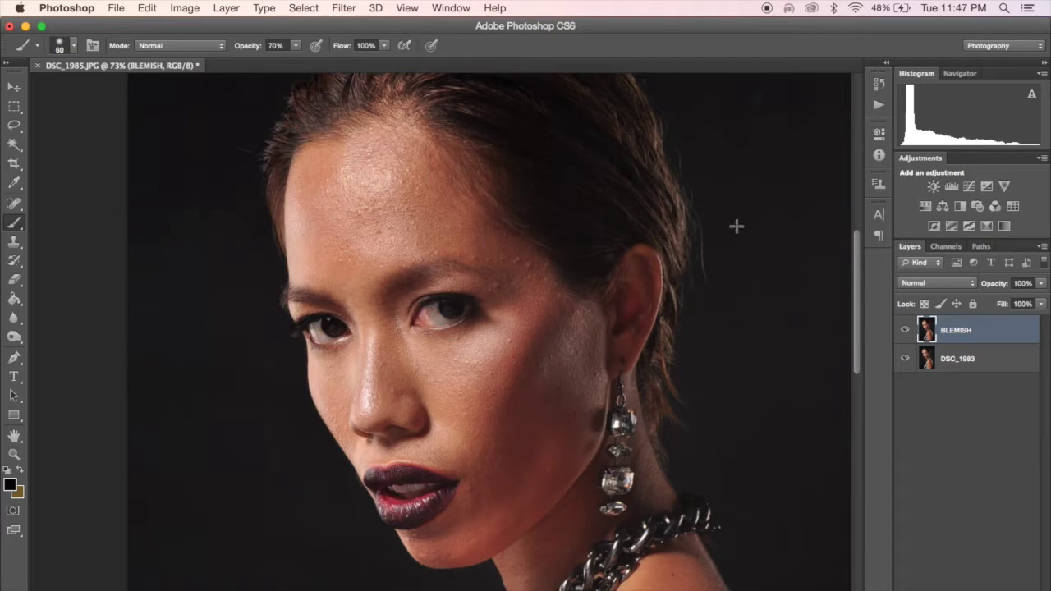
pyautogui.scroll(5, 533, 261)
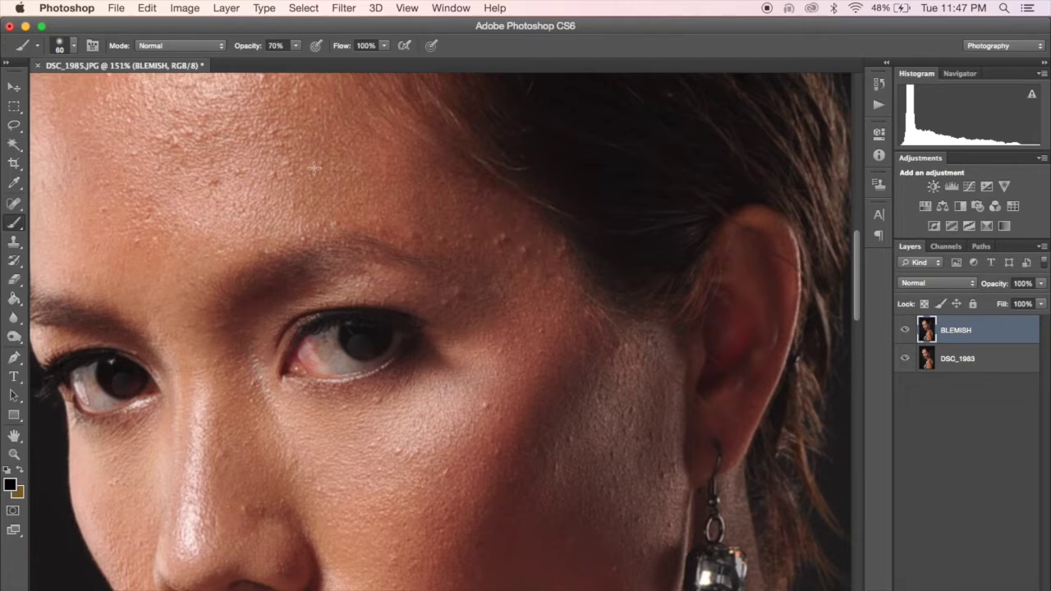
# Select the Content-Aware Spot Healing Brush and set its size to 15.
pyautogui.scroll(5, 315, 190)
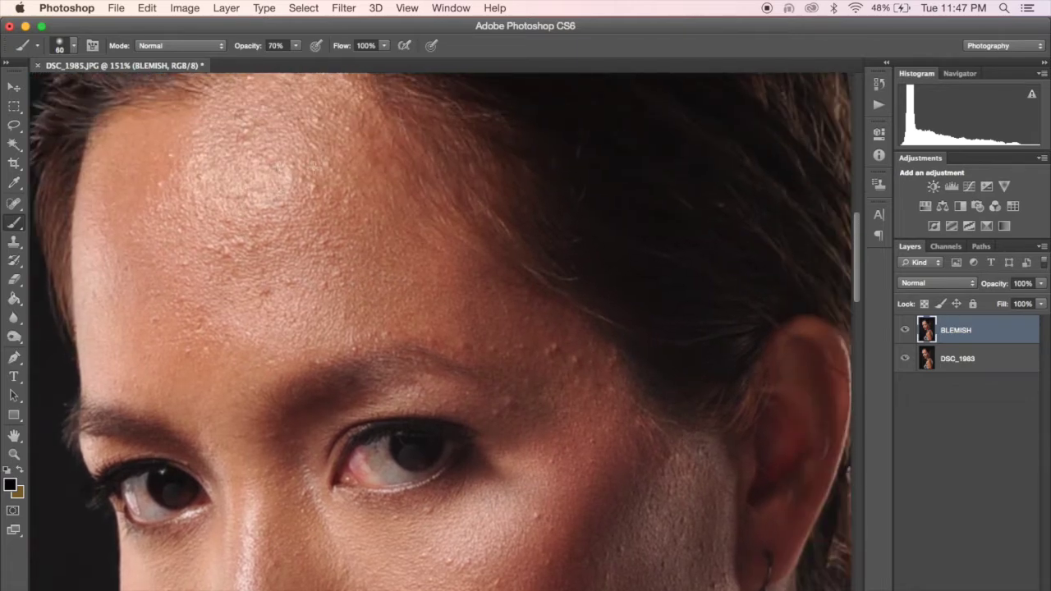
pyautogui.click(13, 205)
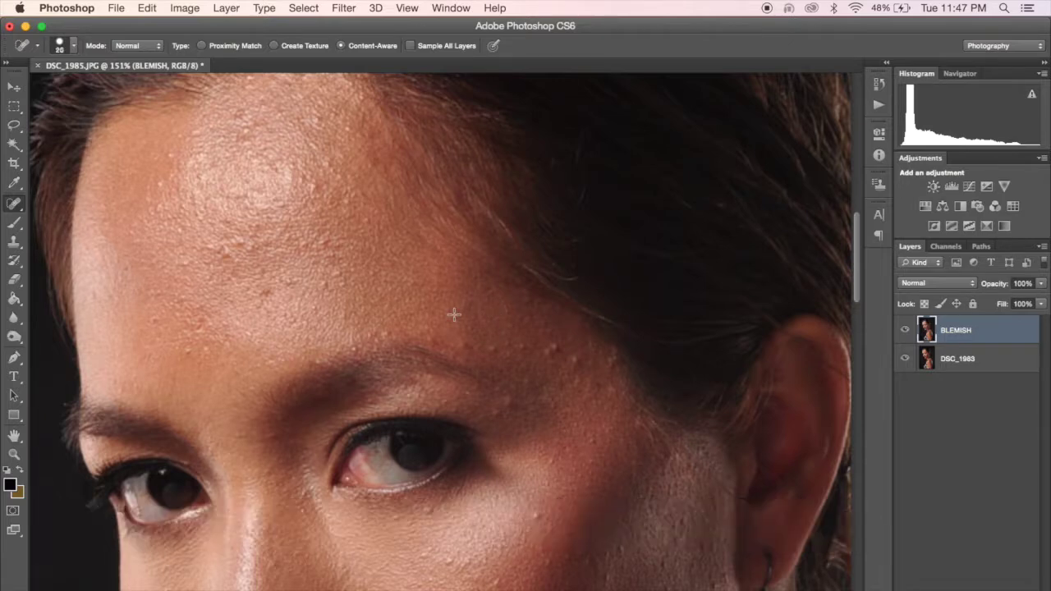
pyautogui.scroll(-3, 455, 318)
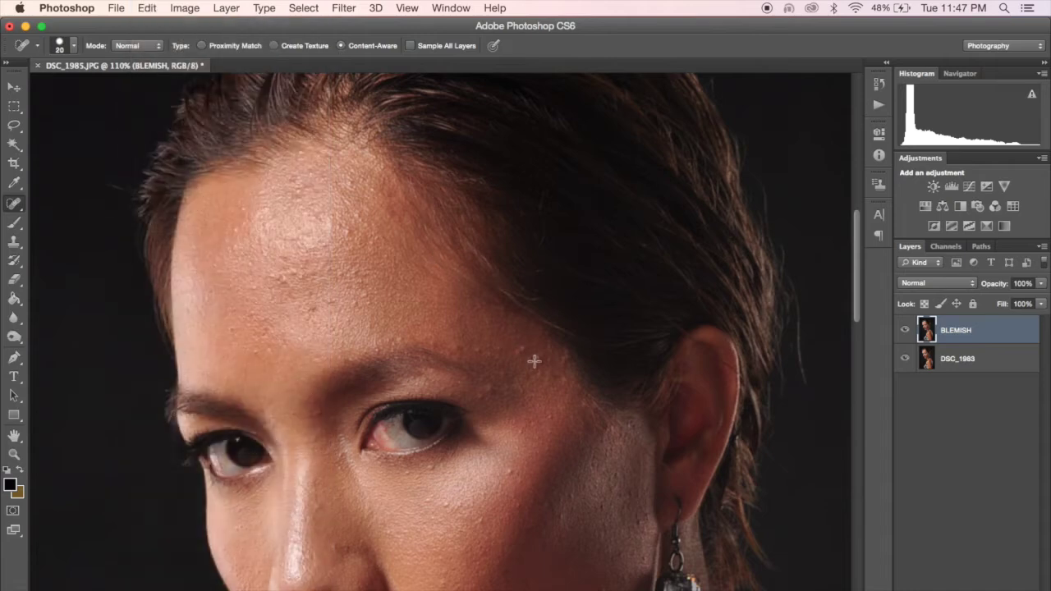
pyautogui.scroll(1, 534, 361)
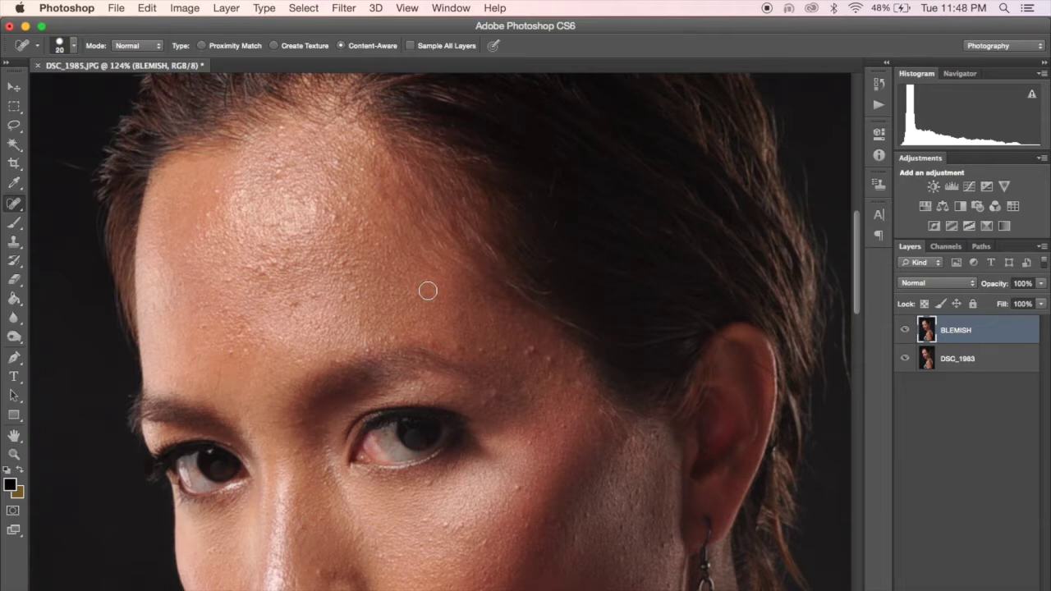
pyautogui.press(']')
pyautogui.press(']')
pyautogui.press(']')
pyautogui.press(']')
pyautogui.press(']')
pyautogui.press(']')
pyautogui.press('[')
pyautogui.press('[')
pyautogui.press('[')
pyautogui.press('[')
pyautogui.press('[')
pyautogui.press(']')
pyautogui.press('[')
pyautogui.press('[')
pyautogui.press('[')
pyautogui.press('[')
pyautogui.press('[')
pyautogui.press('[')
pyautogui.press('[')
pyautogui.press(']')
pyautogui.press(']')
pyautogui.press(']')
pyautogui.press(']')
pyautogui.press(']')
pyautogui.press(']')
pyautogui.press(']')
pyautogui.press('[')
pyautogui.press('[')
pyautogui.press('[')
pyautogui.press('[')
# Heal seven small blemishes and bumps across the forehead and near the brow.
pyautogui.click(507, 347)
pyautogui.click(457, 310)
pyautogui.click(345, 297)
pyautogui.click(356, 289)
pyautogui.click(312, 297)
pyautogui.click(295, 303)
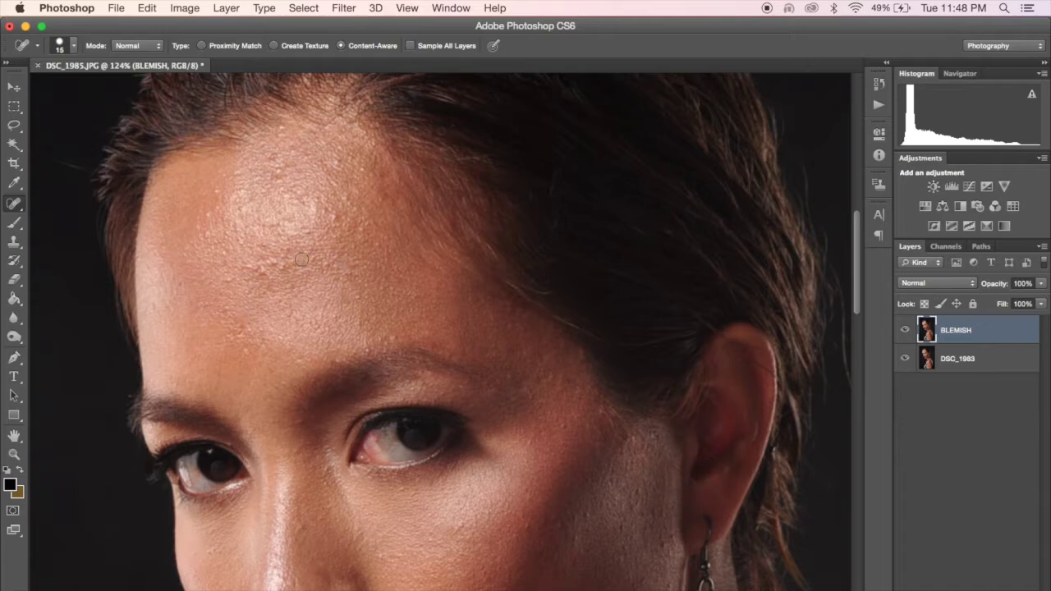
pyautogui.click(261, 269)
# Undo the last two healing fixes and shrink the brush to 8.
pyautogui.click(149, 10)
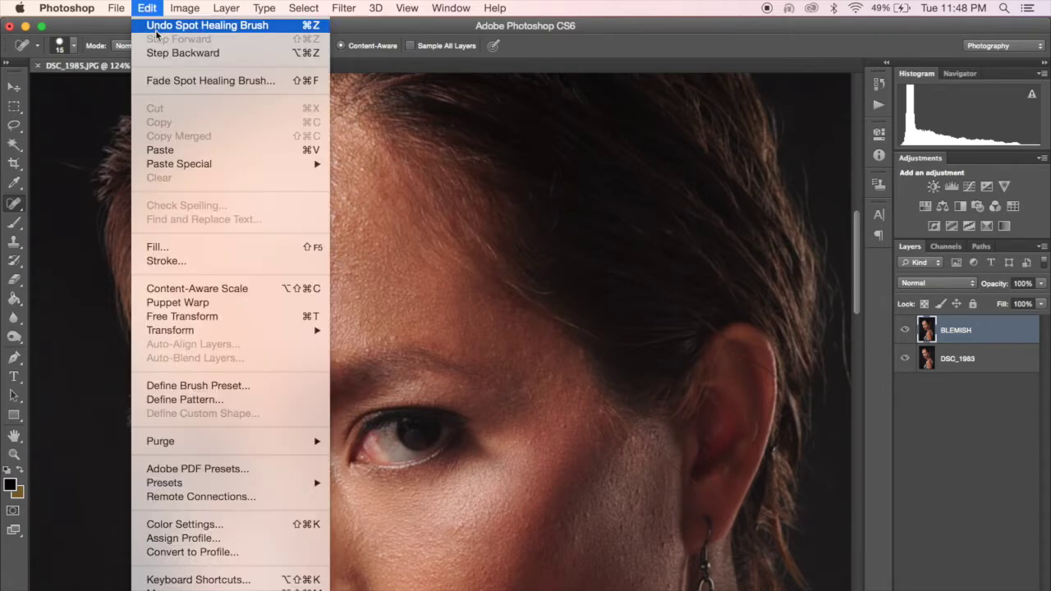
pyautogui.click(156, 38)
pyautogui.click(147, 9)
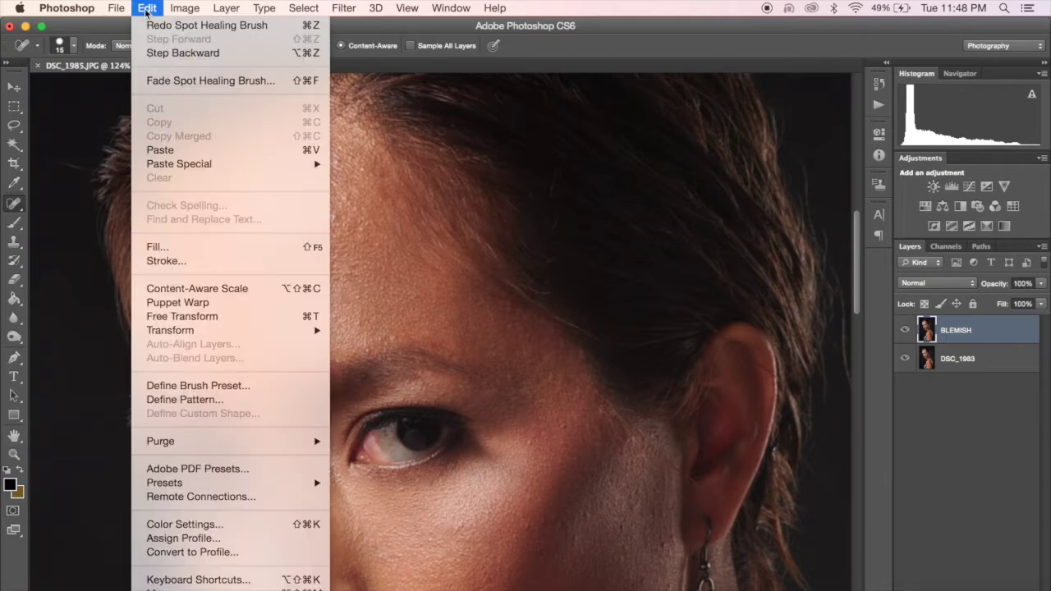
pyautogui.click(155, 53)
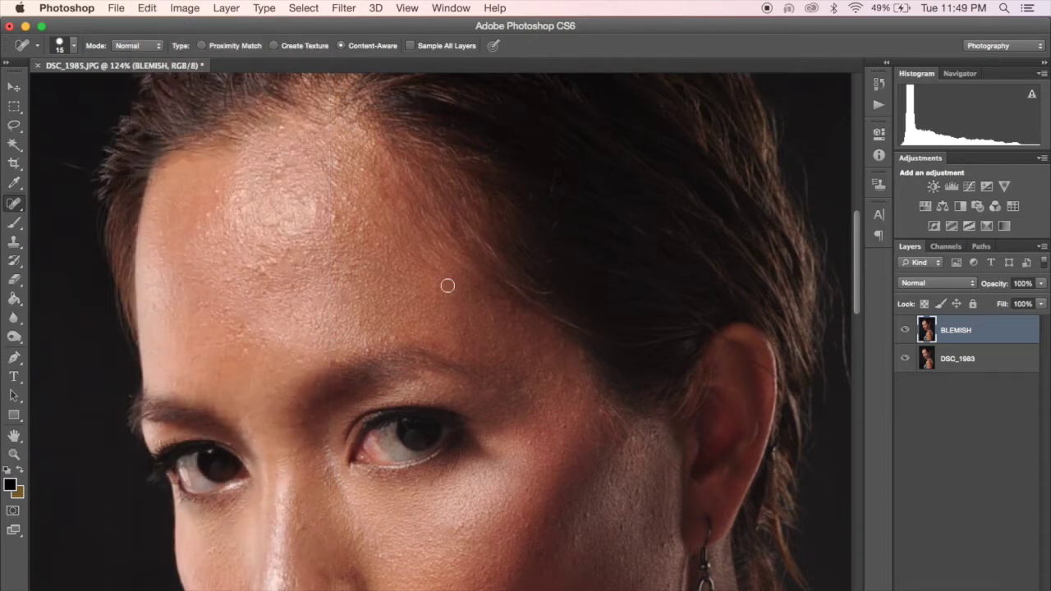
pyautogui.scroll(-5, 502, 343)
pyautogui.scroll(-4, 514, 358)
pyautogui.hscroll(-2, 514, 357)
pyautogui.press('[')
pyautogui.press('[')
pyautogui.press('[')
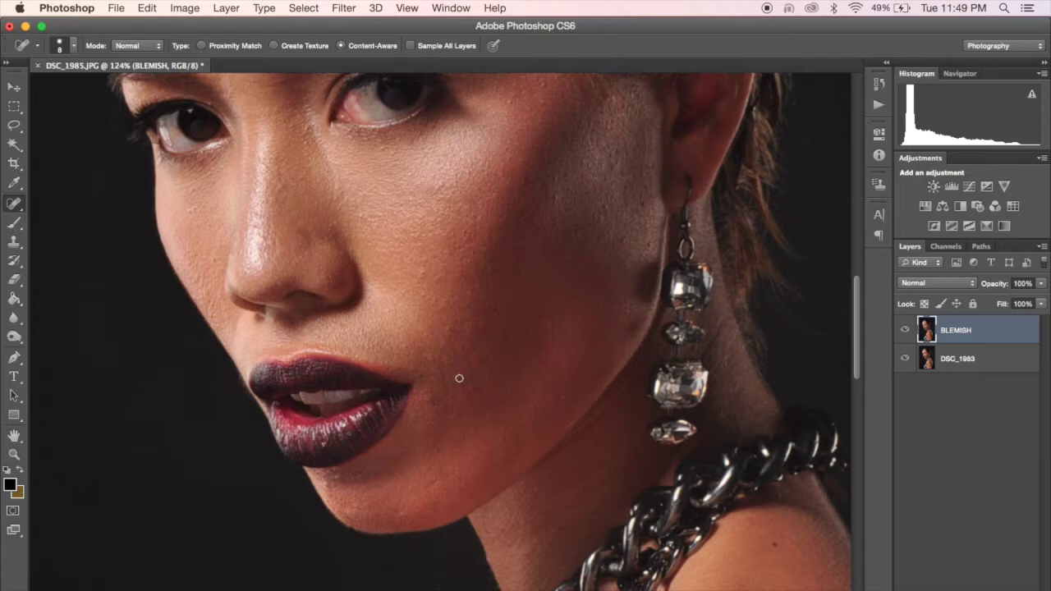
# Heal a dark blemish and a light scratch on the shoulder.
pyautogui.scroll(-10, 457, 386)
pyautogui.hscroll(3, 458, 427)
pyautogui.press(']')
pyautogui.press(']')
pyautogui.press(']')
pyautogui.press(']')
pyautogui.click(408, 407)
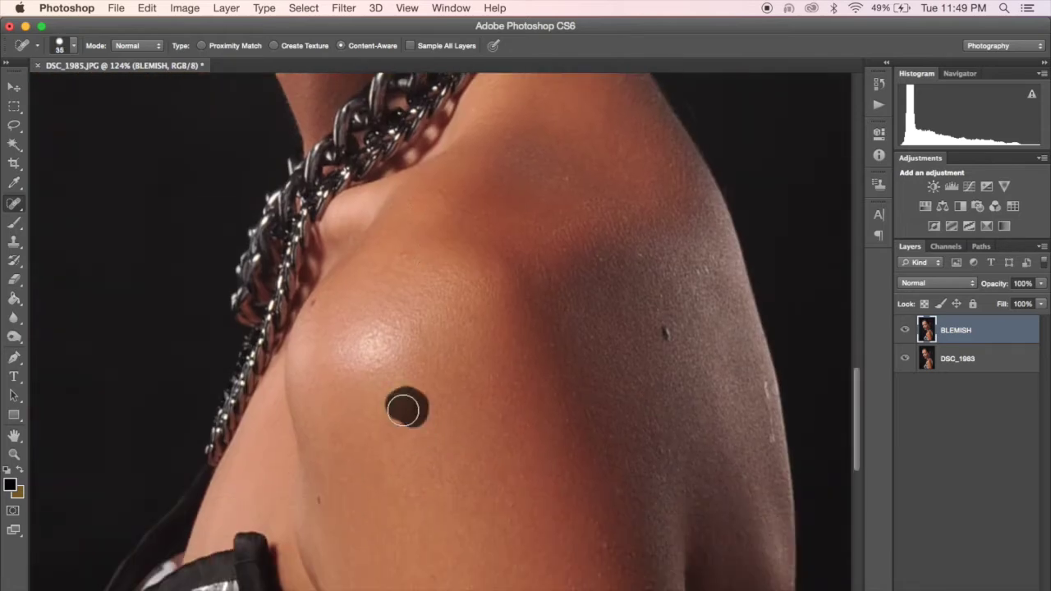
pyautogui.press('[')
pyautogui.press('[')
pyautogui.press('[')
pyautogui.press('[')
pyautogui.moveTo(774, 447); pyautogui.dragTo(764, 376)
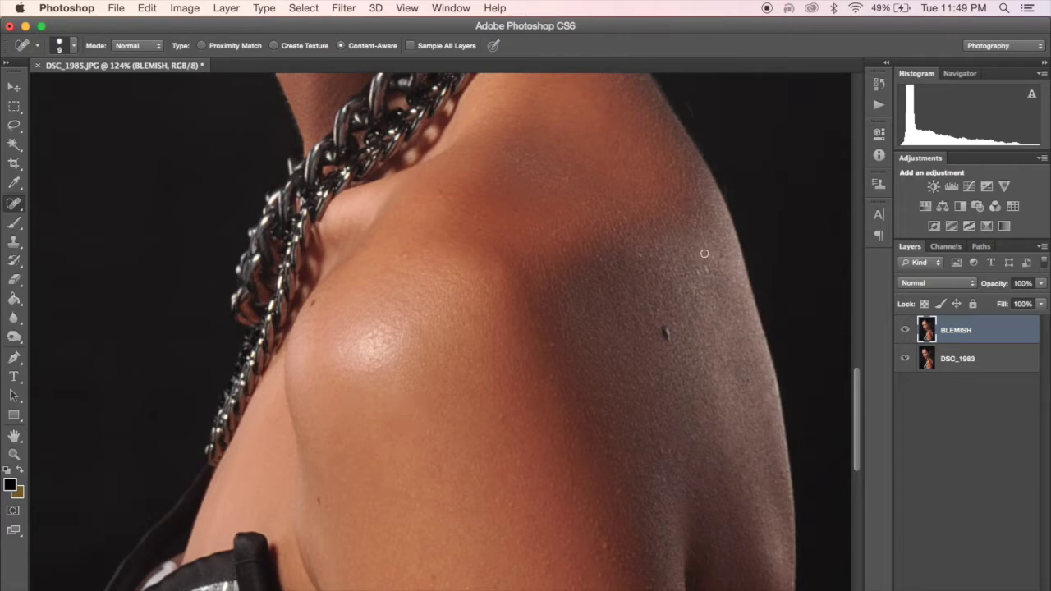
# Heal the upper-arm dark spot with a size-25 brush, then undo to keep it as a beauty mark.
pyautogui.scroll(-5, 608, 554)
pyautogui.hscroll(1, 608, 555)
pyautogui.scroll(2, 607, 550)
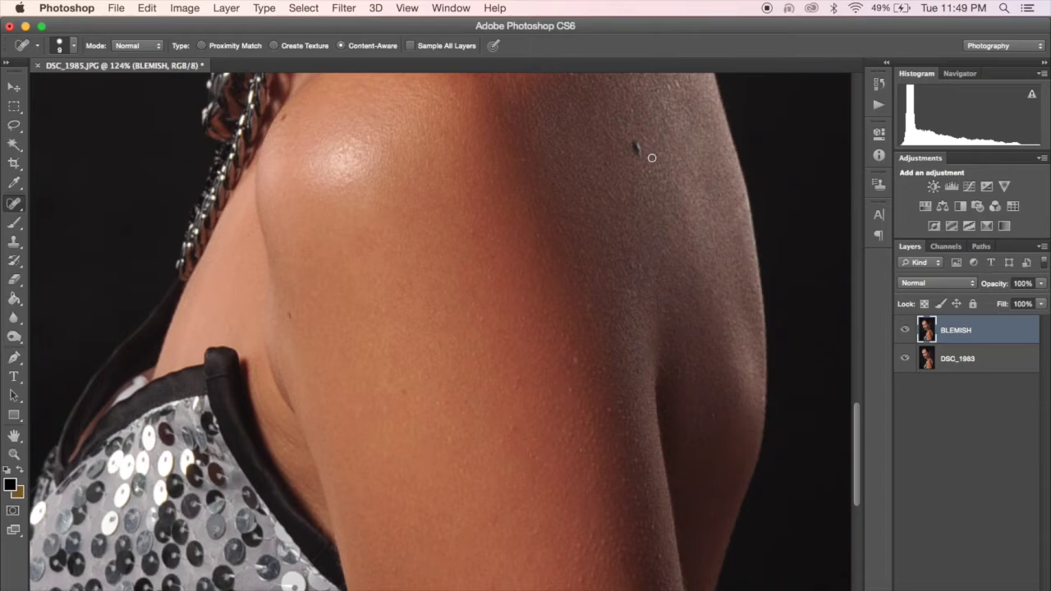
pyautogui.press(']')
pyautogui.press(']')
pyautogui.press(']')
pyautogui.press(']')
pyautogui.click(637, 149)
pyautogui.click(146, 8)
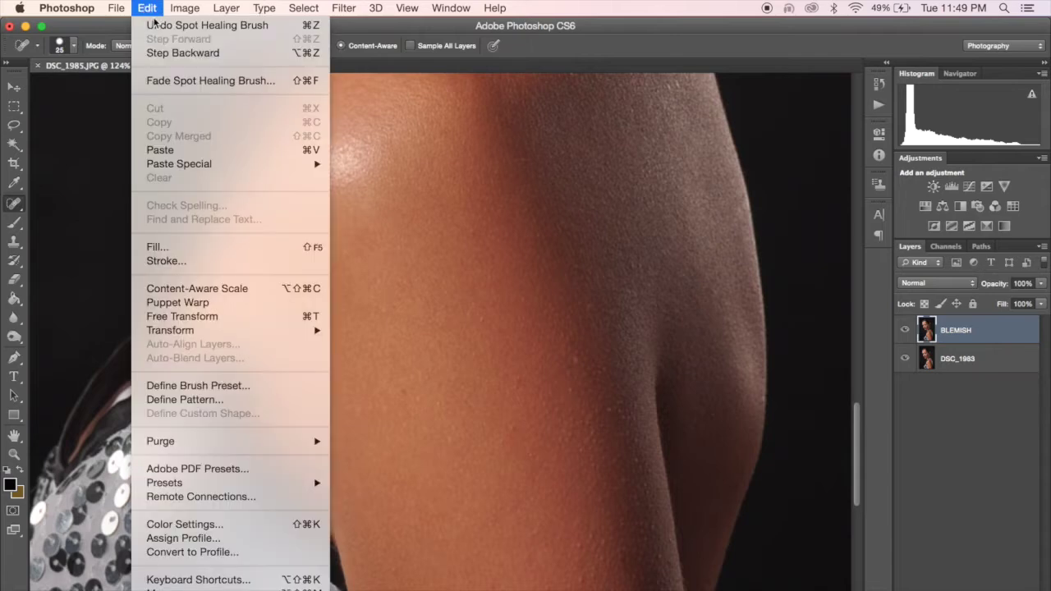
pyautogui.click(151, 24)
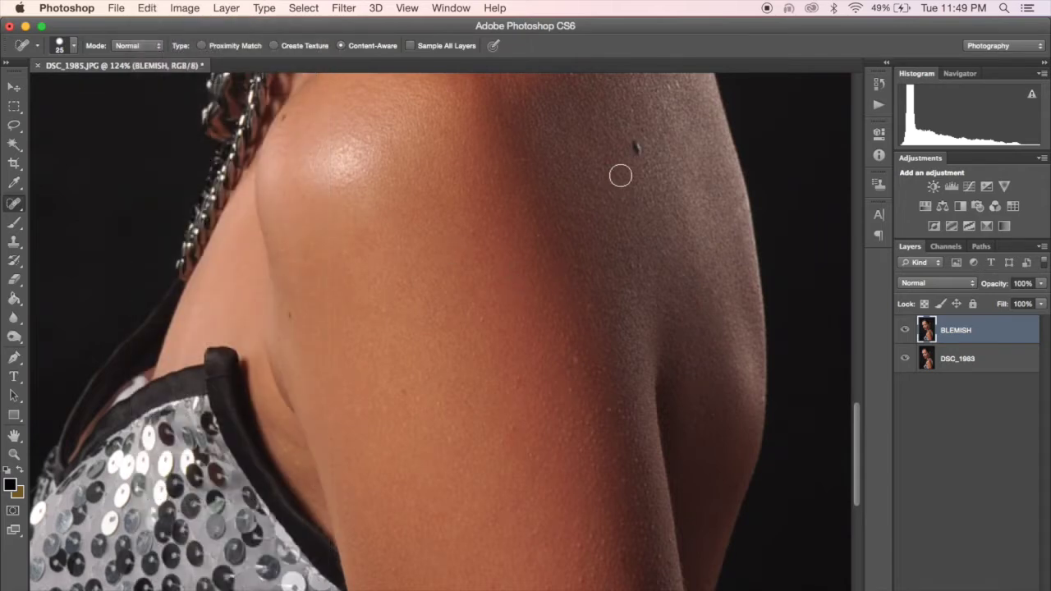
# Heal the remaining lines of marks and small spots along the arm.
pyautogui.scroll(-5, 559, 274)
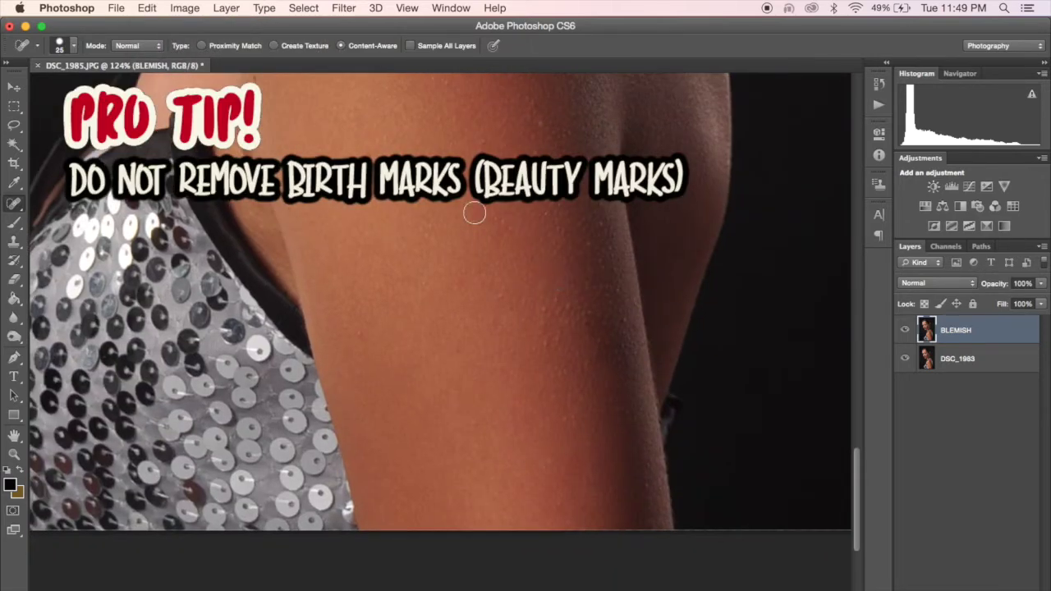
pyautogui.click(540, 119)
pyautogui.moveTo(540, 302)
pyautogui.mouseDown()
pyautogui.moveTo(553, 392)
pyautogui.moveTo(561, 297)
pyautogui.moveTo(586, 307)
pyautogui.moveTo(584, 234)
pyautogui.mouseUp()
pyautogui.moveTo(552, 183); pyautogui.dragTo(554, 207)
pyautogui.moveTo(530, 181); pyautogui.dragTo(530, 192)
pyautogui.click(605, 263)
pyautogui.moveTo(602, 345); pyautogui.dragTo(603, 299)
pyautogui.click(602, 284)
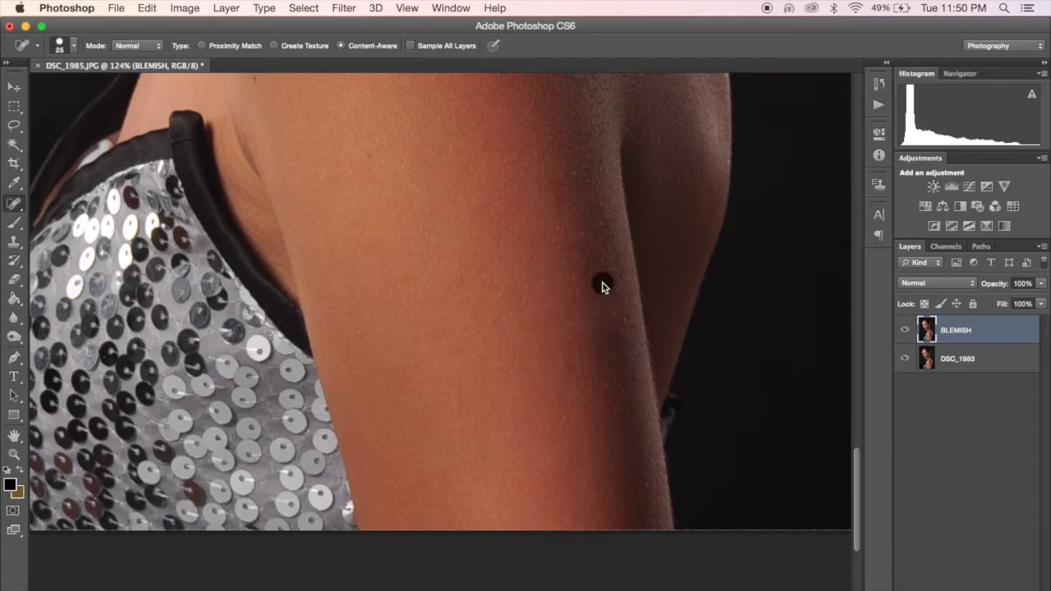
pyautogui.click(566, 495)
# Heal two small spots on the forehead and near the hairline.
pyautogui.scroll(5, 328, 181)
pyautogui.scroll(-3, 328, 182)
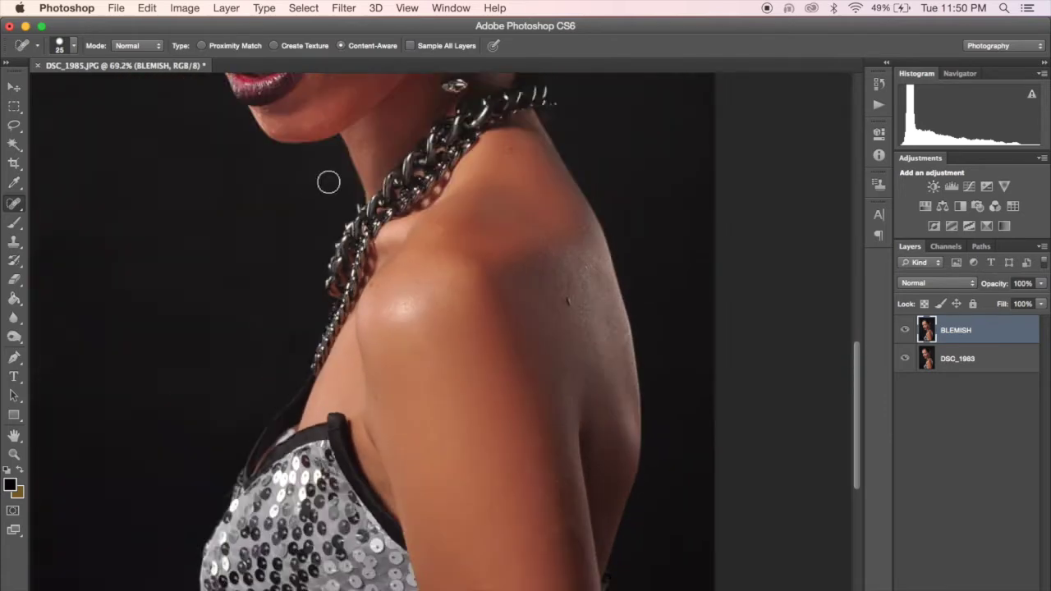
pyautogui.scroll(-2, 328, 182)
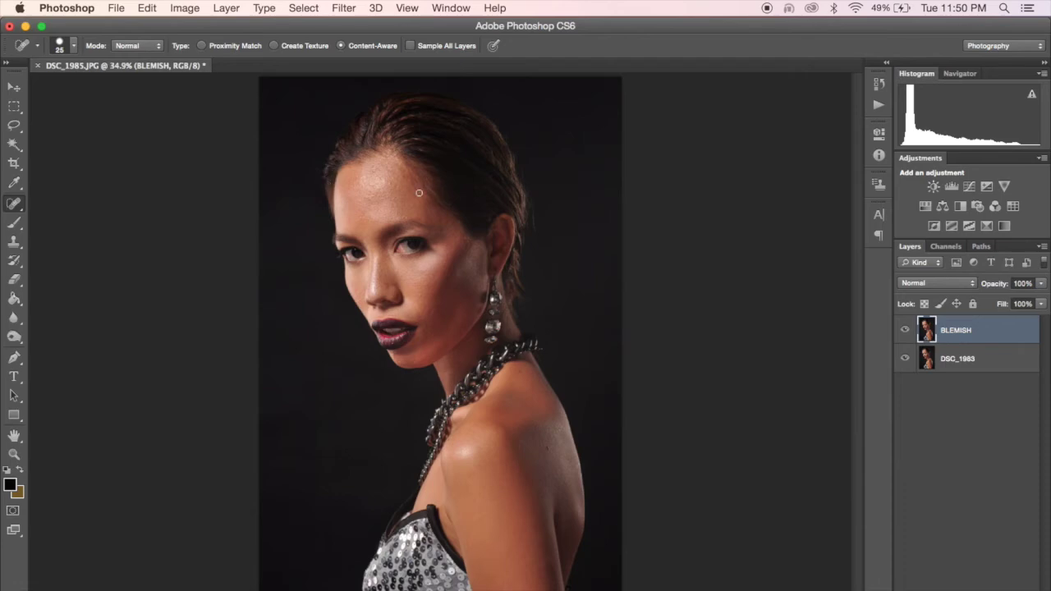
pyautogui.scroll(4, 419, 192)
pyautogui.scroll(5, 418, 183)
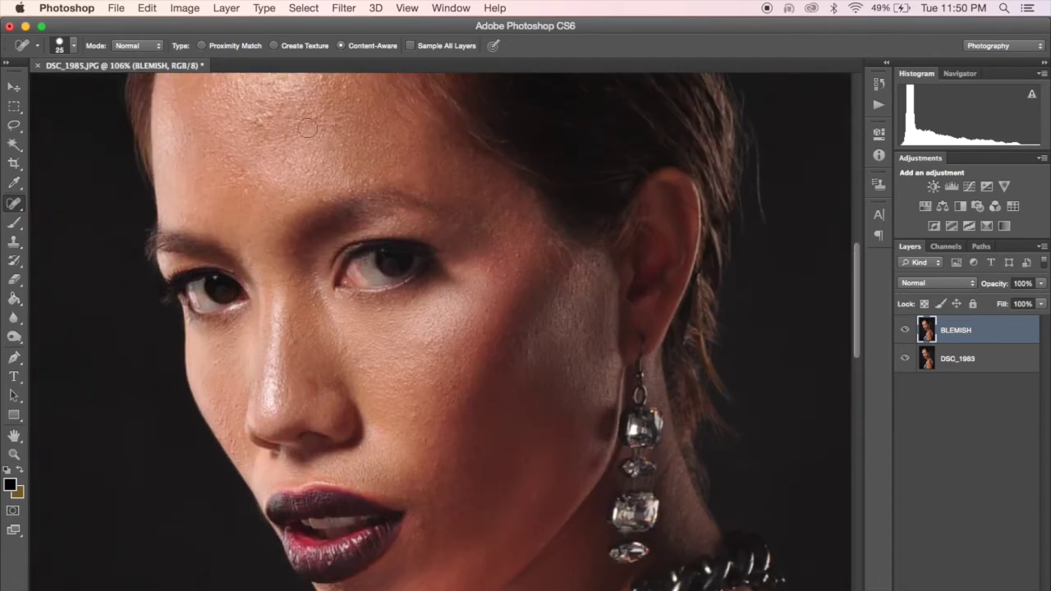
pyautogui.click(264, 126)
pyautogui.click(324, 78)
pyautogui.scroll(3, 325, 119)
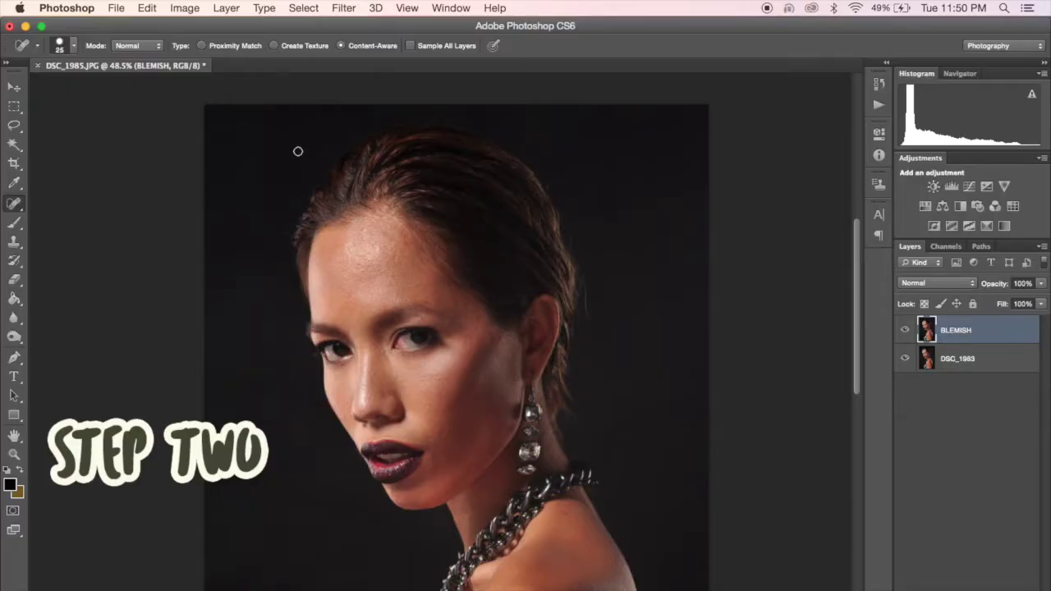
pyautogui.scroll(-3, 299, 151)
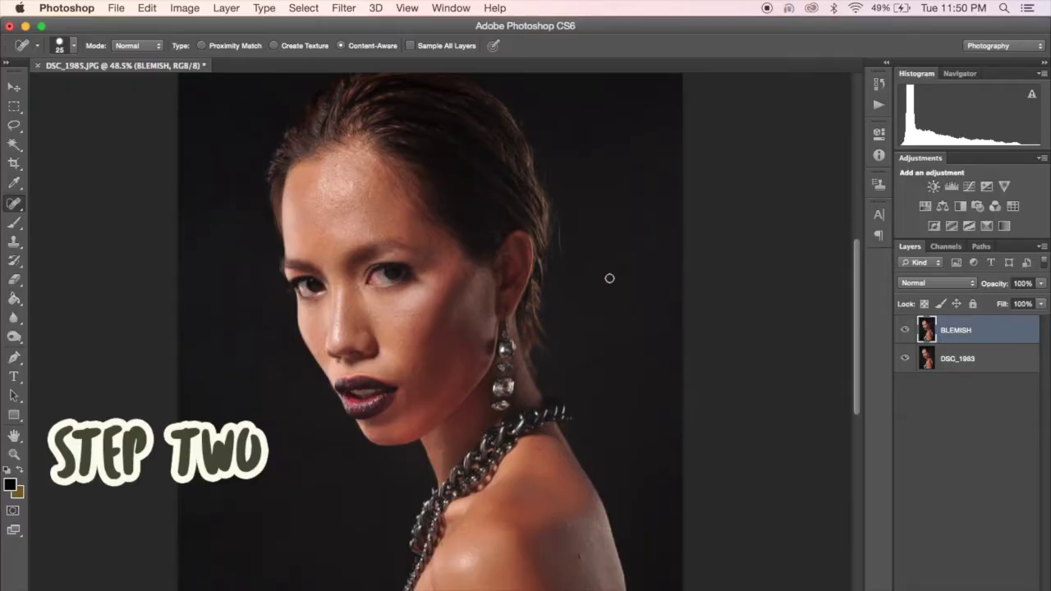
# Duplicate the BLEMISH layer as a new layer named blur.
pyautogui.rightClick(957, 332)
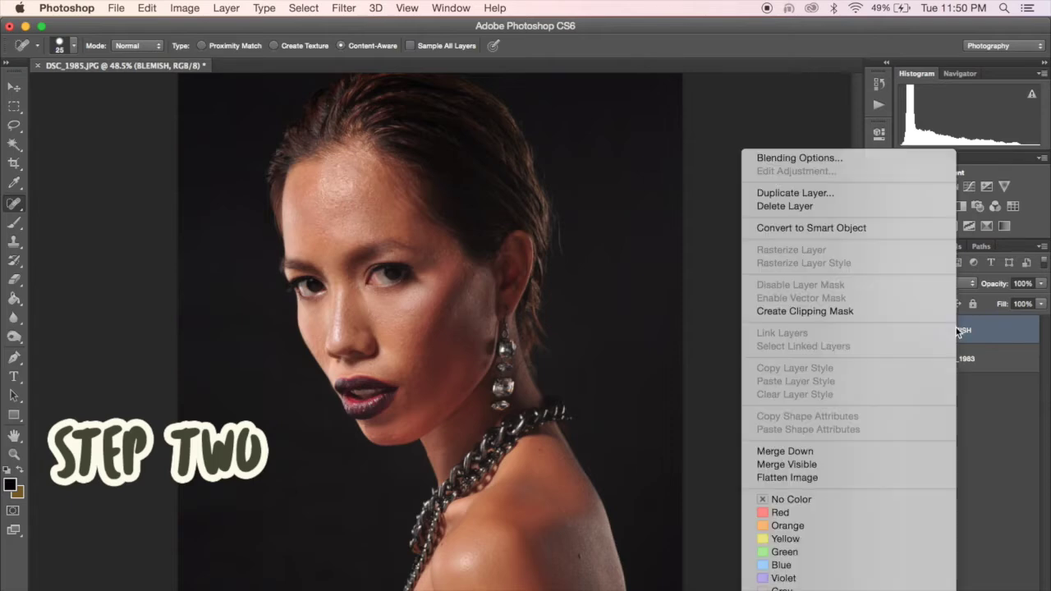
pyautogui.click(880, 196)
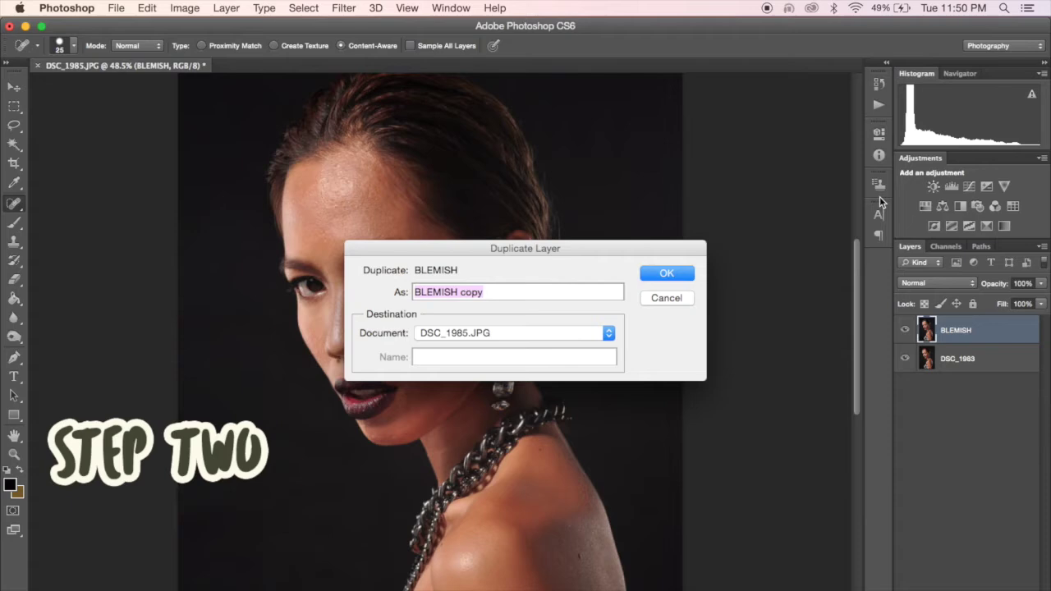
pyautogui.write('blur')
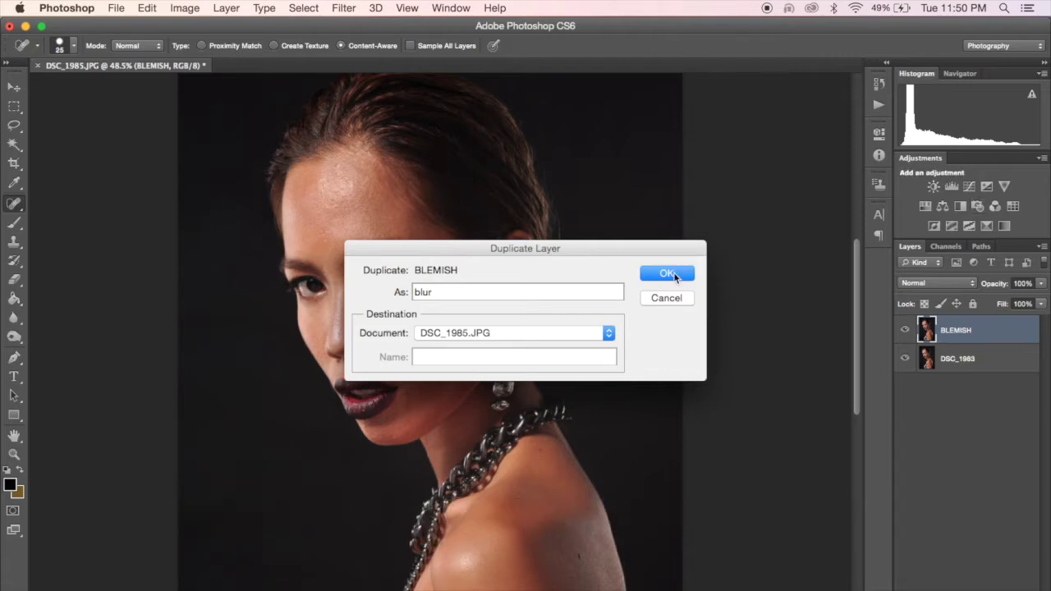
pyautogui.click(678, 275)
# Duplicate the BLEMISH layer again as a layer named highpass.
pyautogui.click(975, 366)
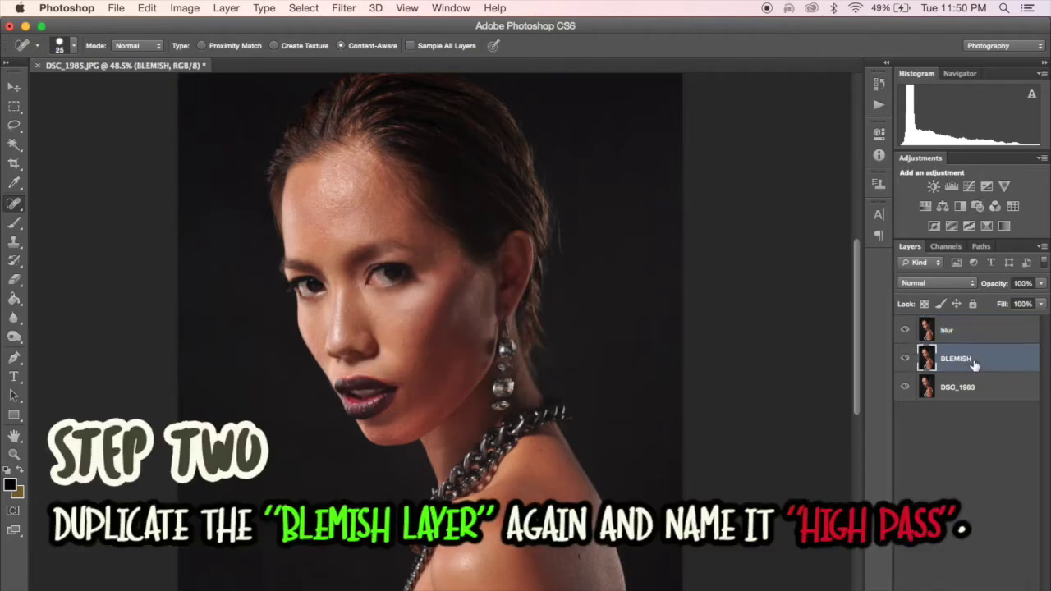
pyautogui.rightClick(975, 366)
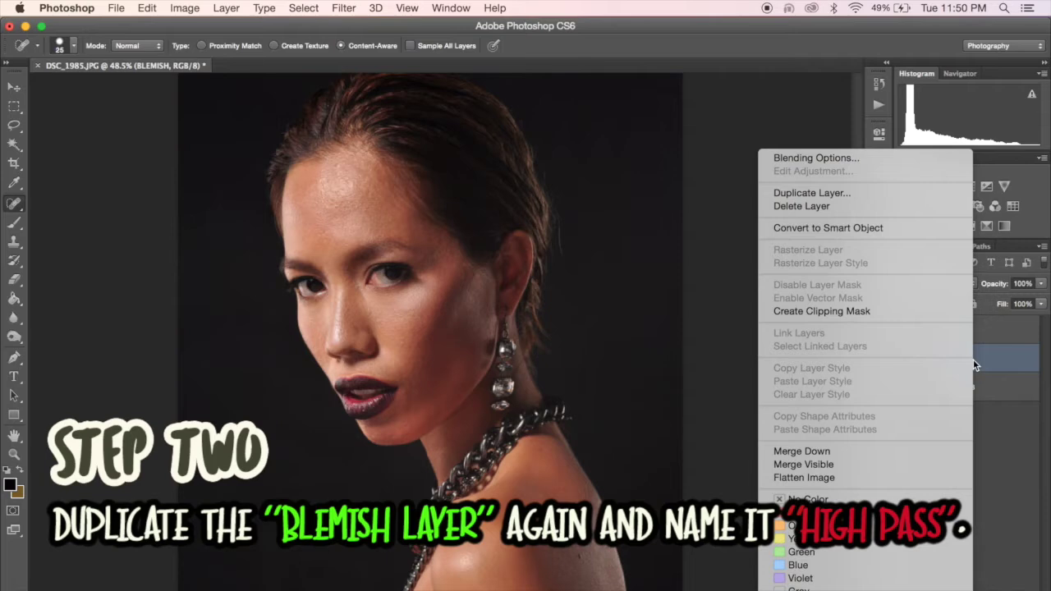
pyautogui.click(838, 195)
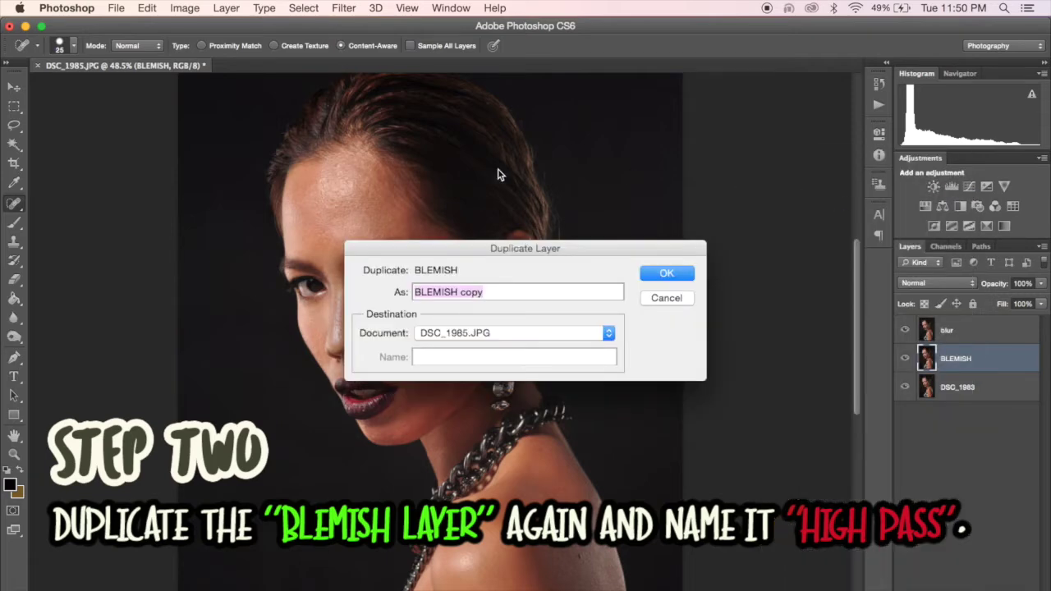
pyautogui.write('highpass')
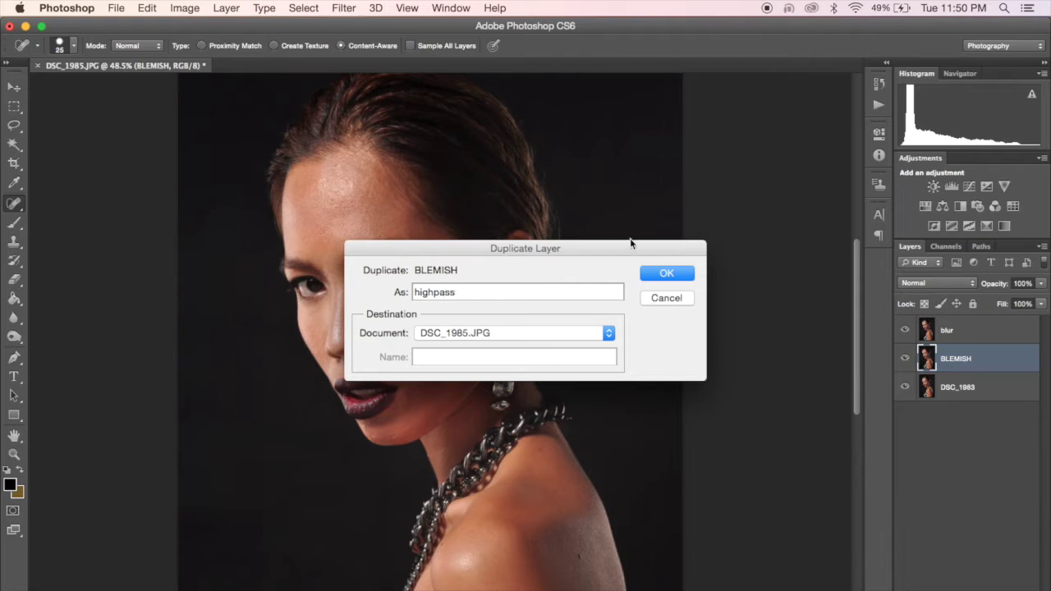
pyautogui.click(663, 275)
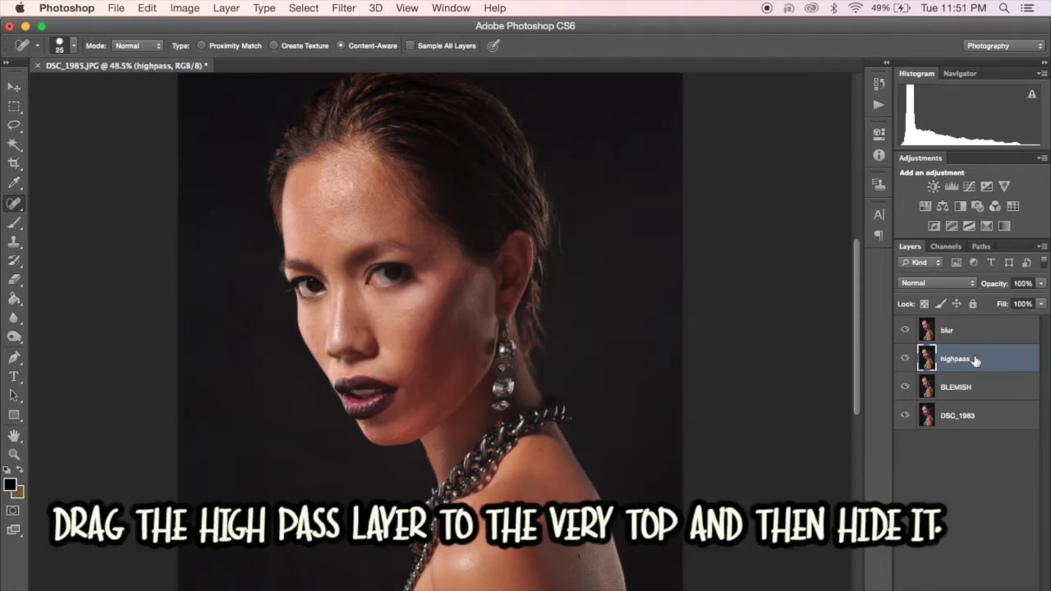
# Move highpass to the top of the stack, hide it, and select blur.
pyautogui.moveTo(976, 360); pyautogui.dragTo(975, 329)
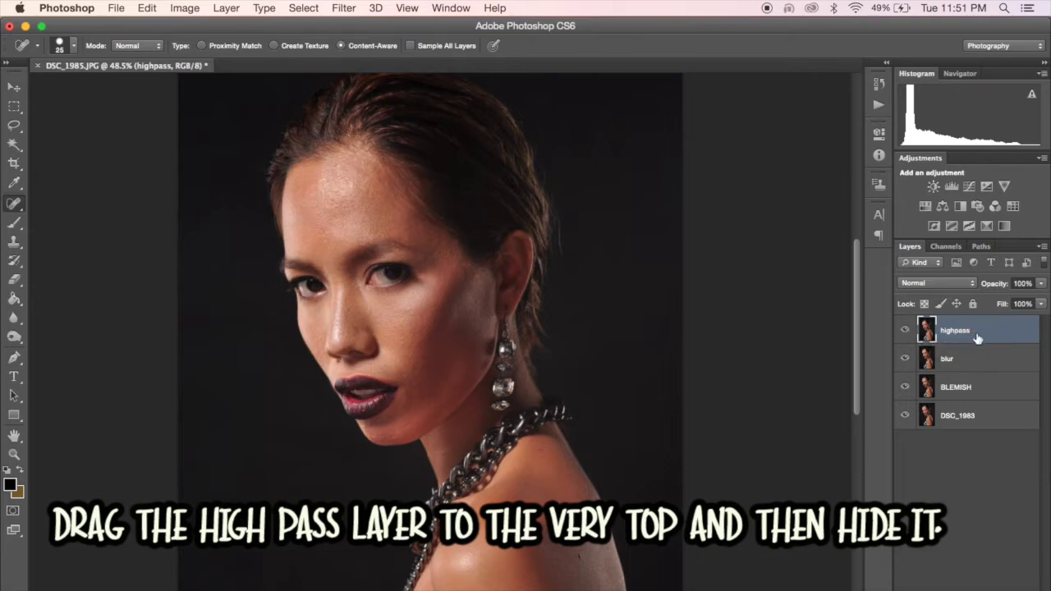
pyautogui.click(907, 332)
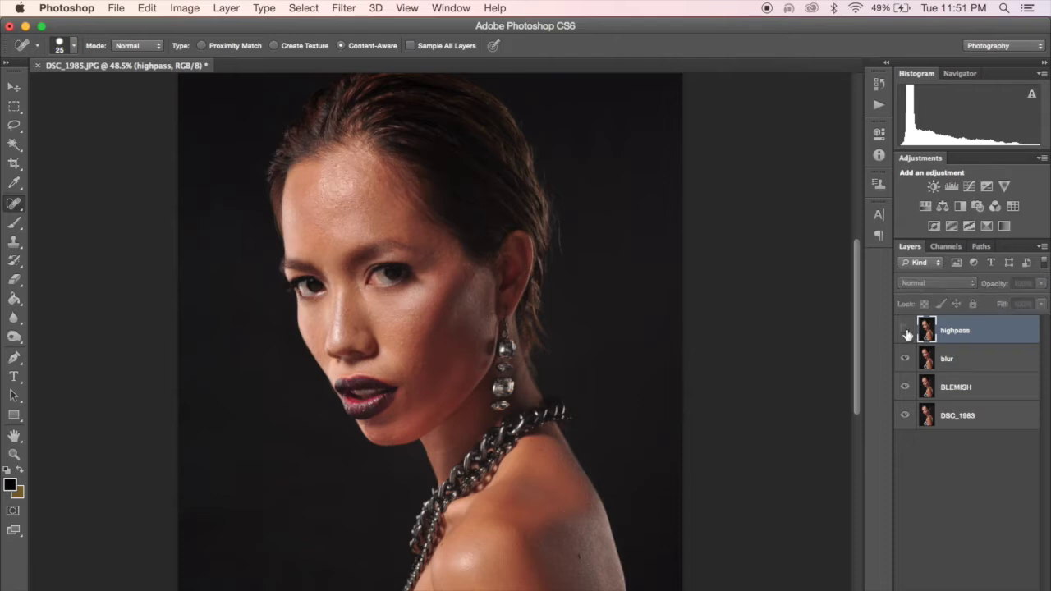
pyautogui.click(965, 367)
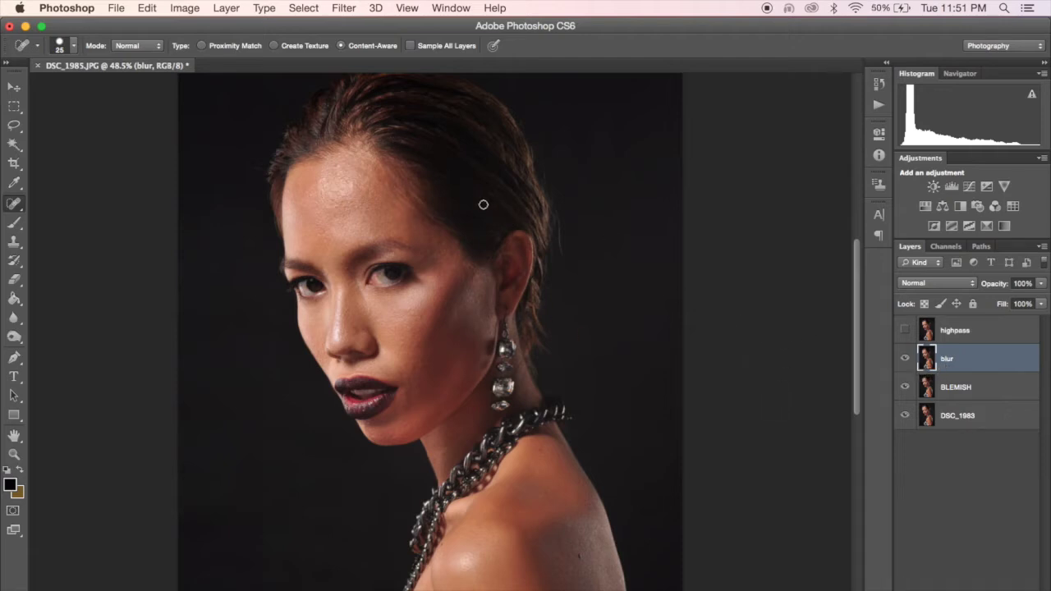
# Apply a Surface Blur with Radius 53 and Threshold 90 to the blur layer.
pyautogui.click(343, 9)
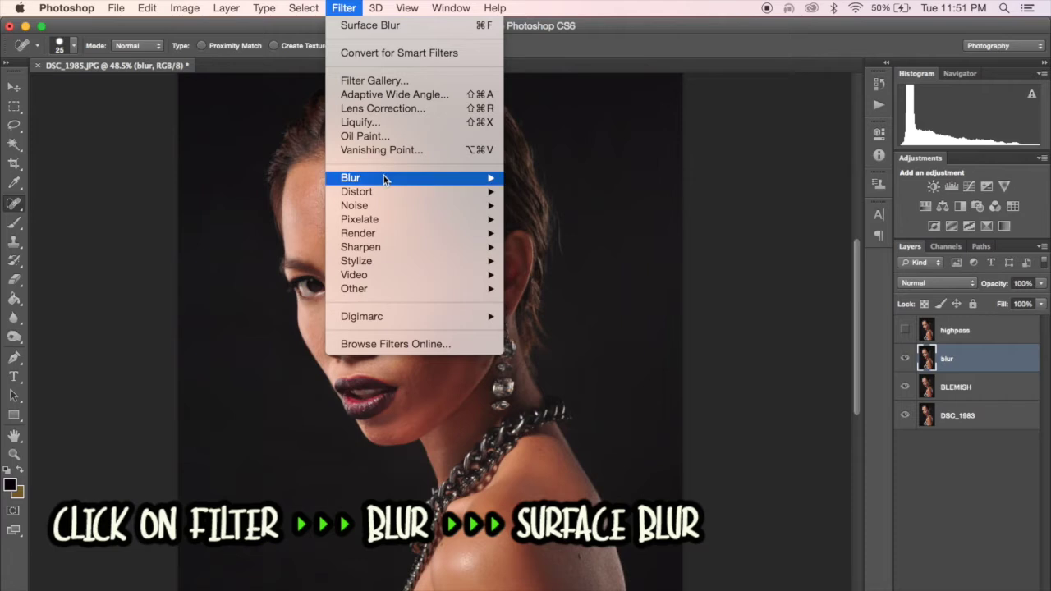
pyautogui.moveTo(382, 176)
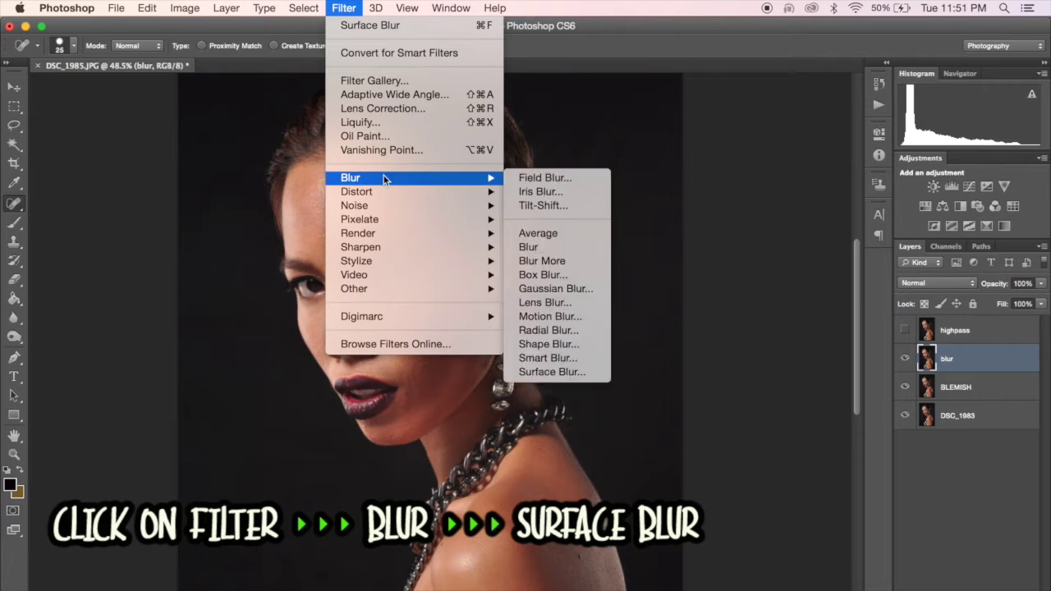
pyautogui.click(551, 373)
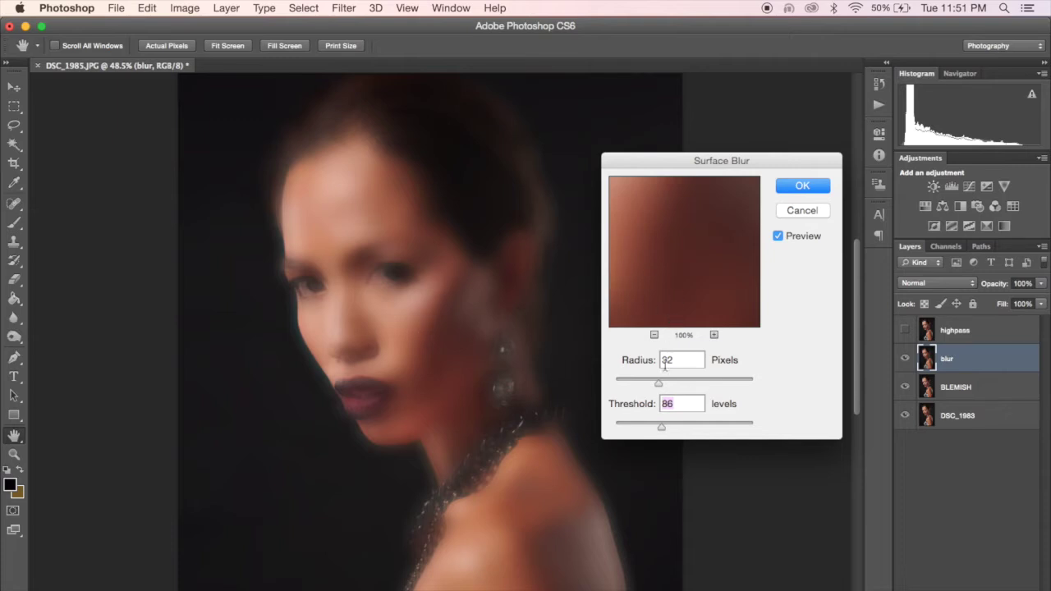
pyautogui.moveTo(662, 389); pyautogui.dragTo(689, 384)
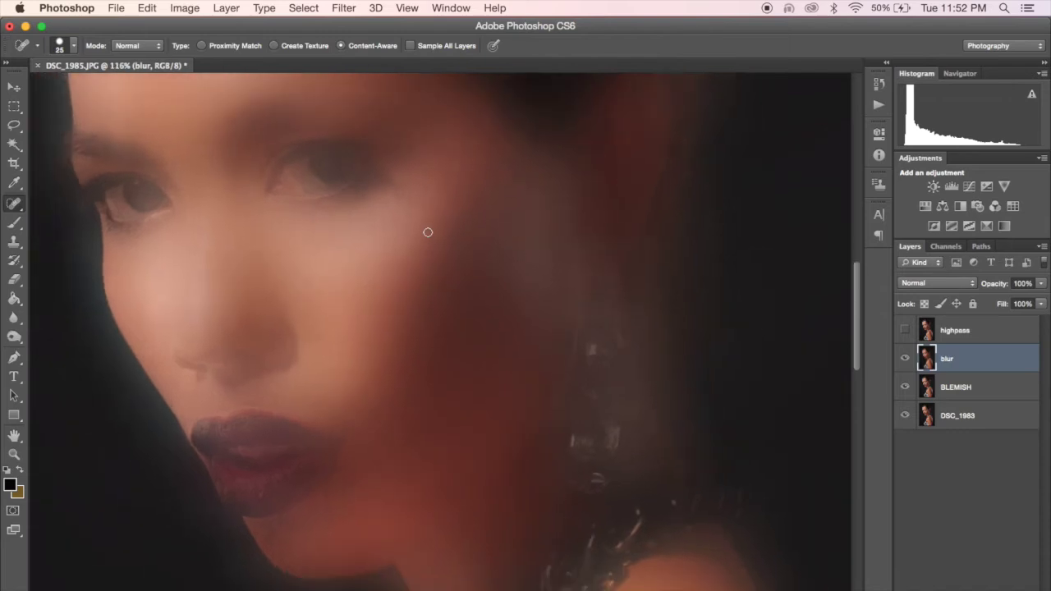
pyautogui.scroll(5, 439, 233)
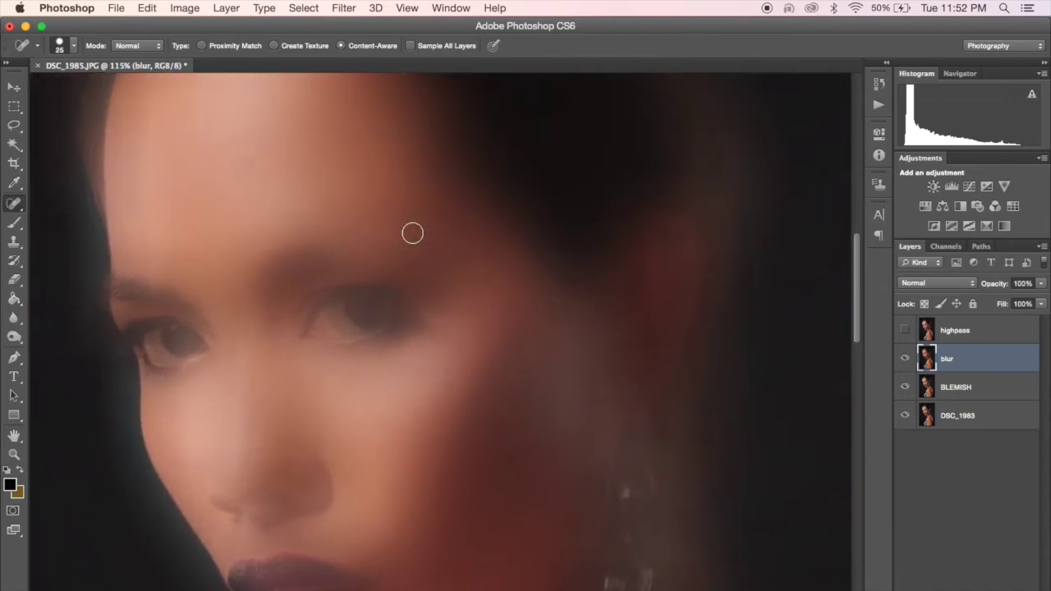
pyautogui.scroll(-5, 413, 233)
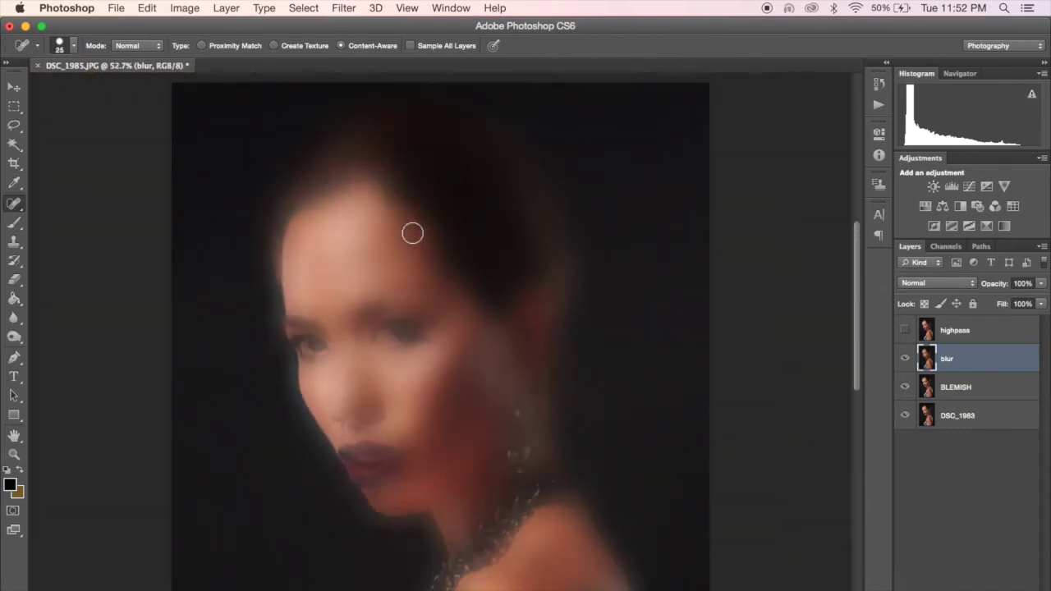
# Make highpass the active visible layer, toggling it off and on to compare.
pyautogui.click(907, 331)
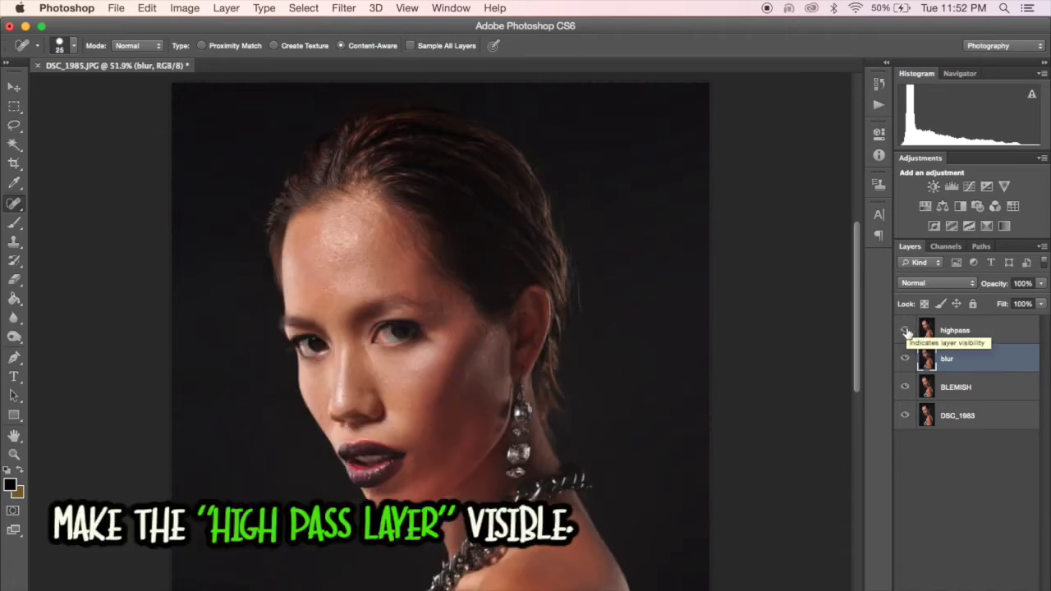
pyautogui.click(982, 335)
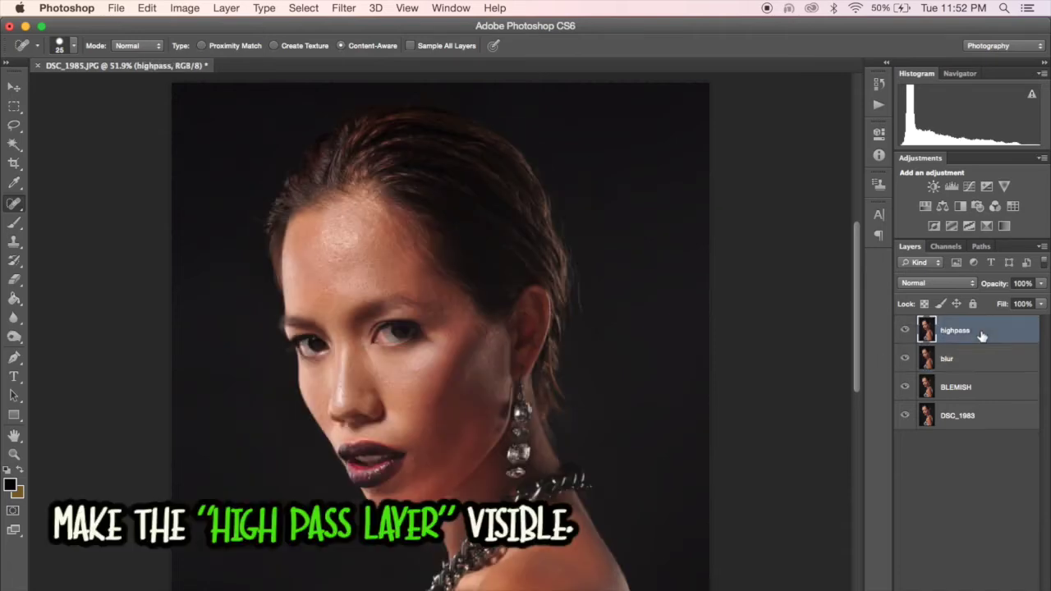
pyautogui.click(906, 333)
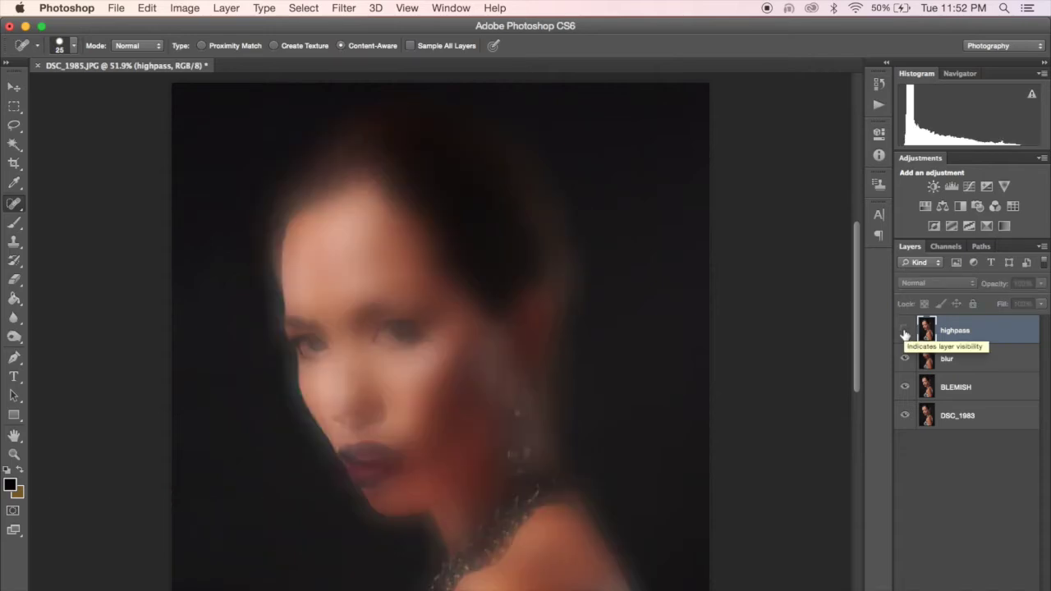
pyautogui.click(905, 333)
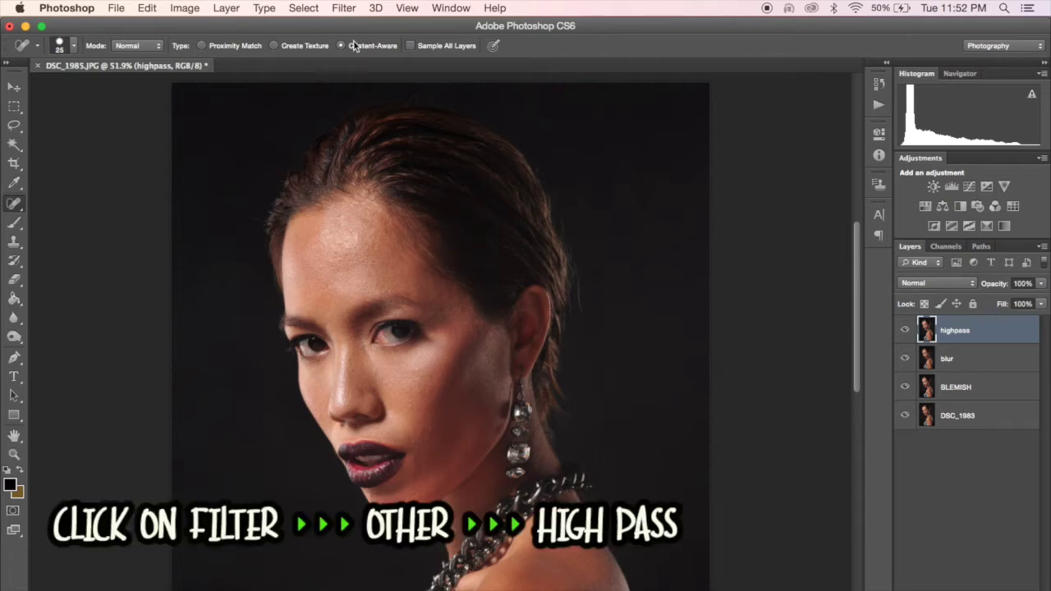
# Apply High Pass to highpass, trying radii 4.0 and 2.0 before settling on 1.5 pixels.
pyautogui.click(345, 8)
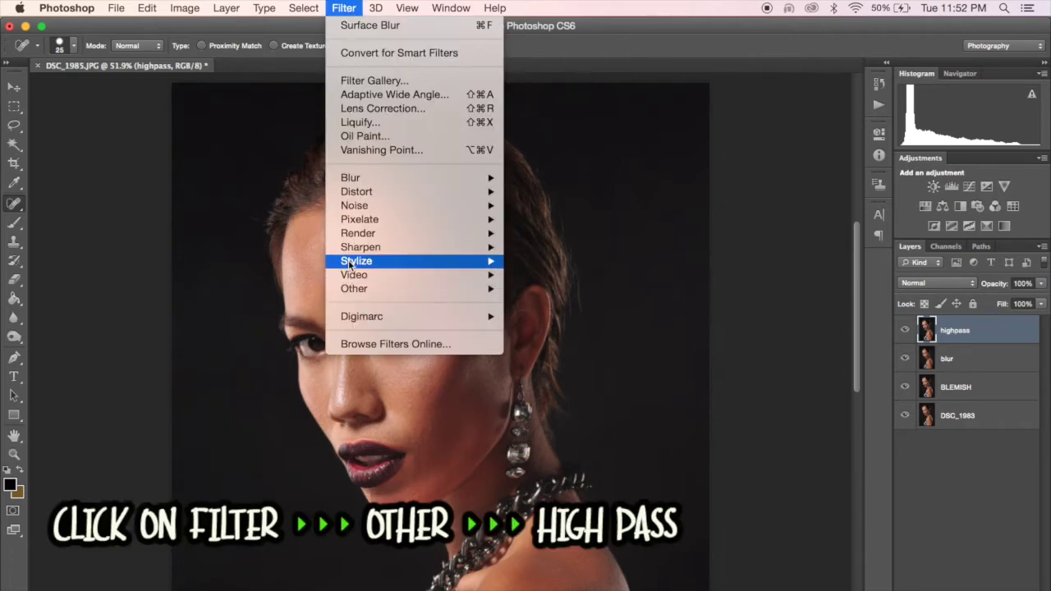
pyautogui.moveTo(478, 296)
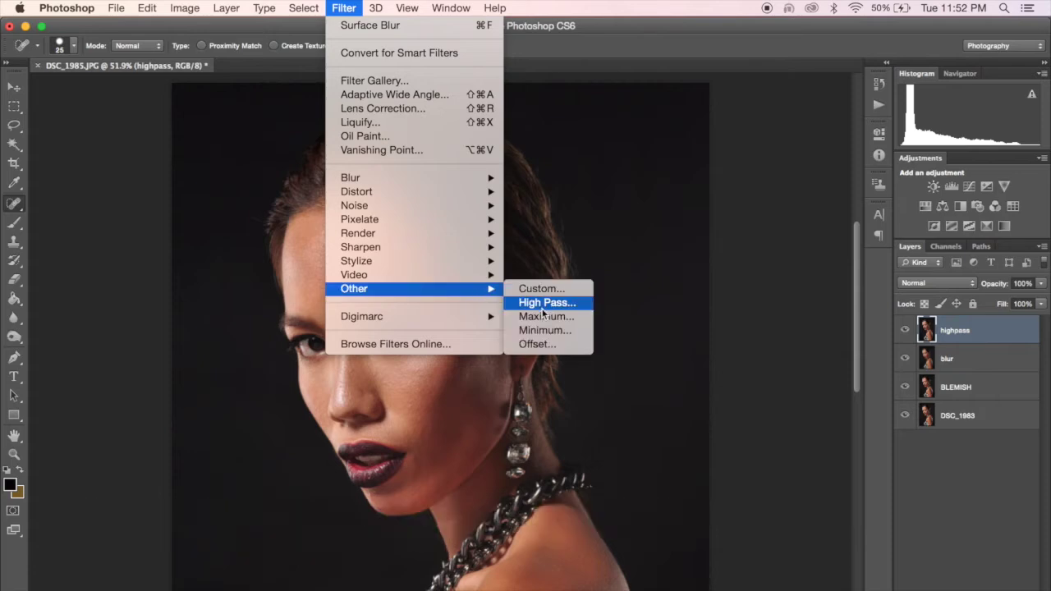
pyautogui.click(542, 304)
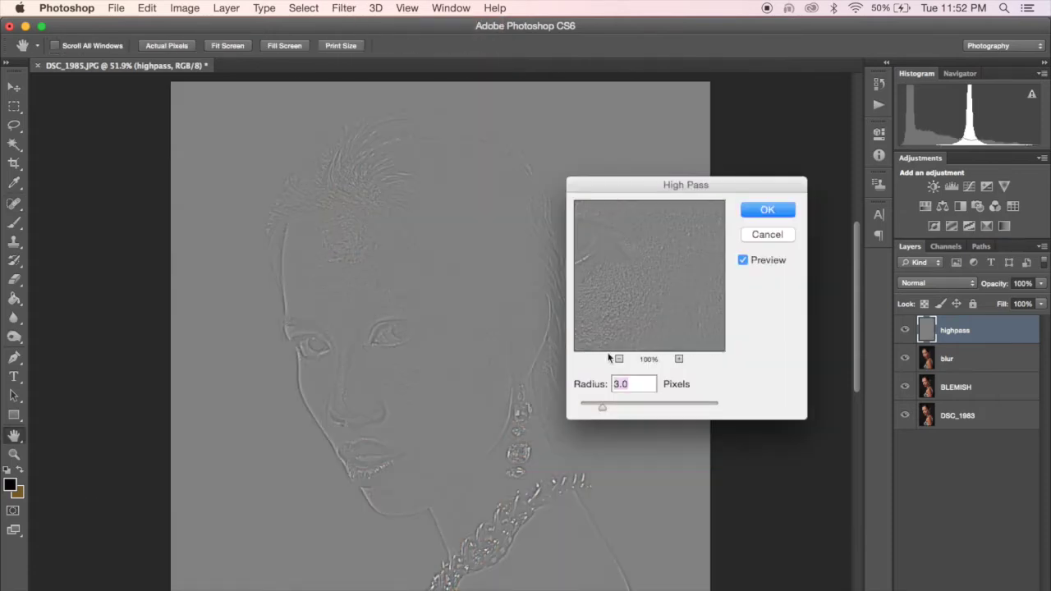
pyautogui.moveTo(603, 413); pyautogui.dragTo(660, 410)
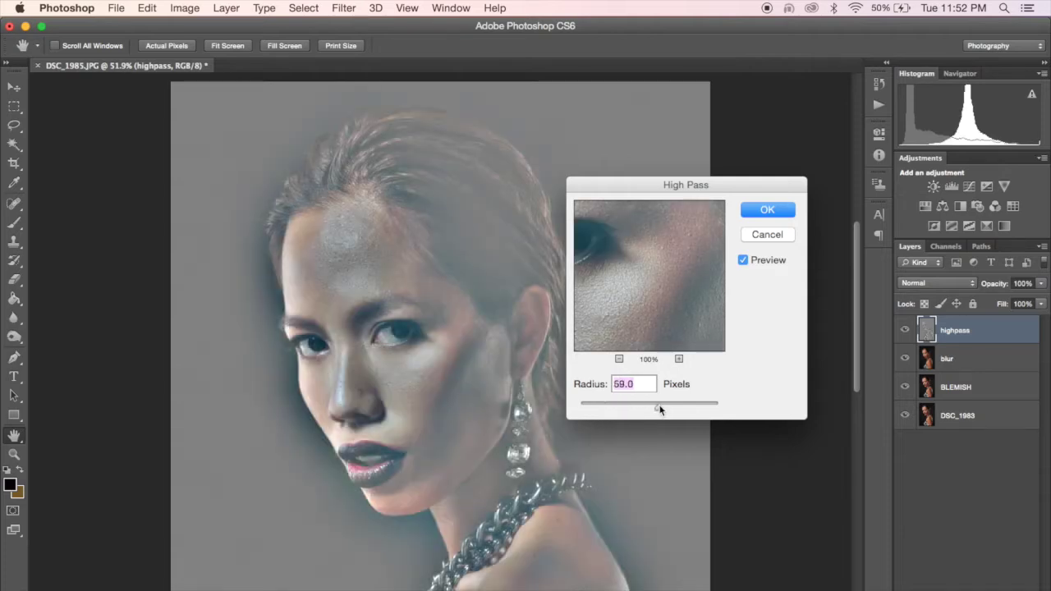
pyautogui.moveTo(681, 406); pyautogui.dragTo(630, 406)
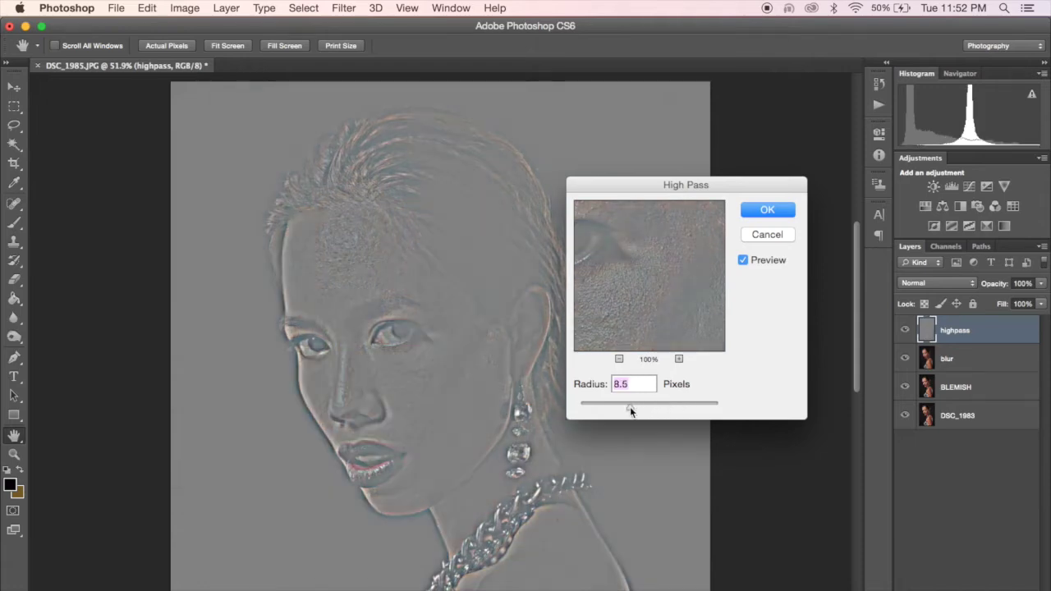
pyautogui.moveTo(610, 407); pyautogui.dragTo(610, 407)
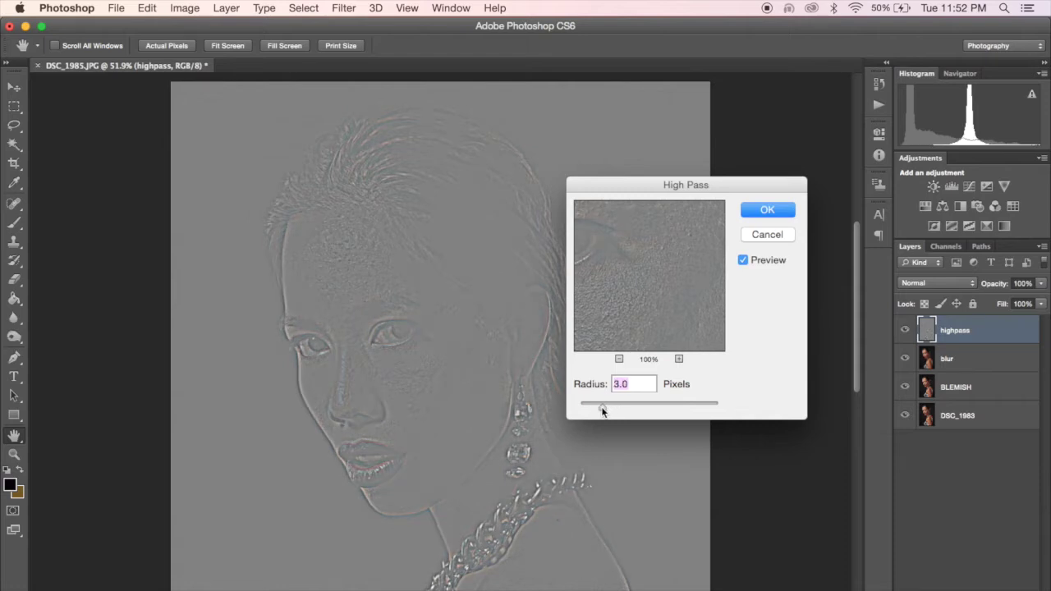
pyautogui.moveTo(596, 407); pyautogui.dragTo(595, 407)
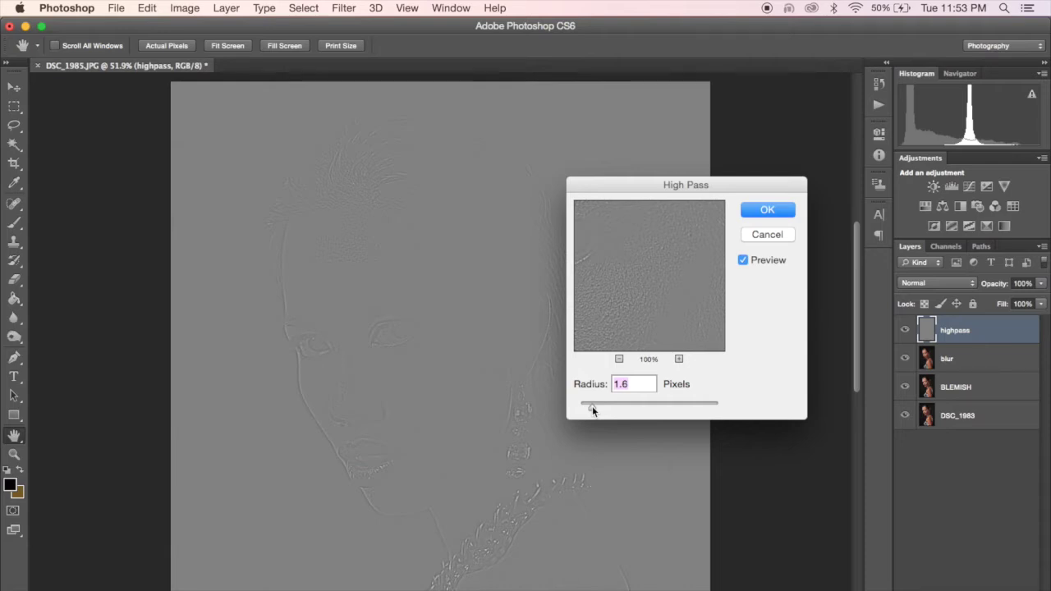
pyautogui.moveTo(592, 409); pyautogui.dragTo(589, 409)
pyautogui.write('1.5')
pyautogui.click(767, 210)
pyautogui.press('j')
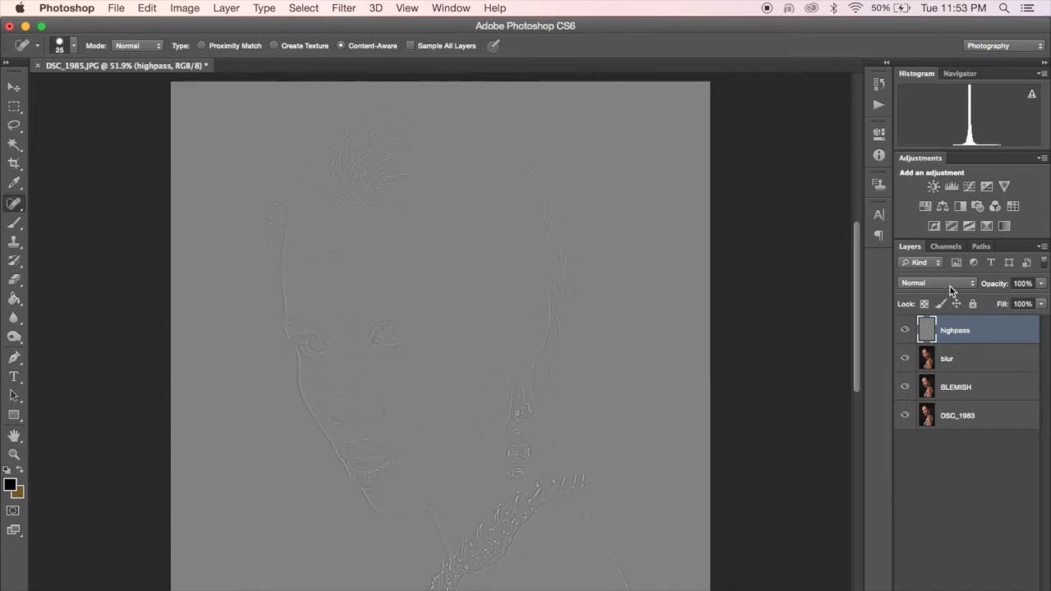
# Change the highpass layer's blend mode from Normal to Hard Light.
pyautogui.click(974, 291)
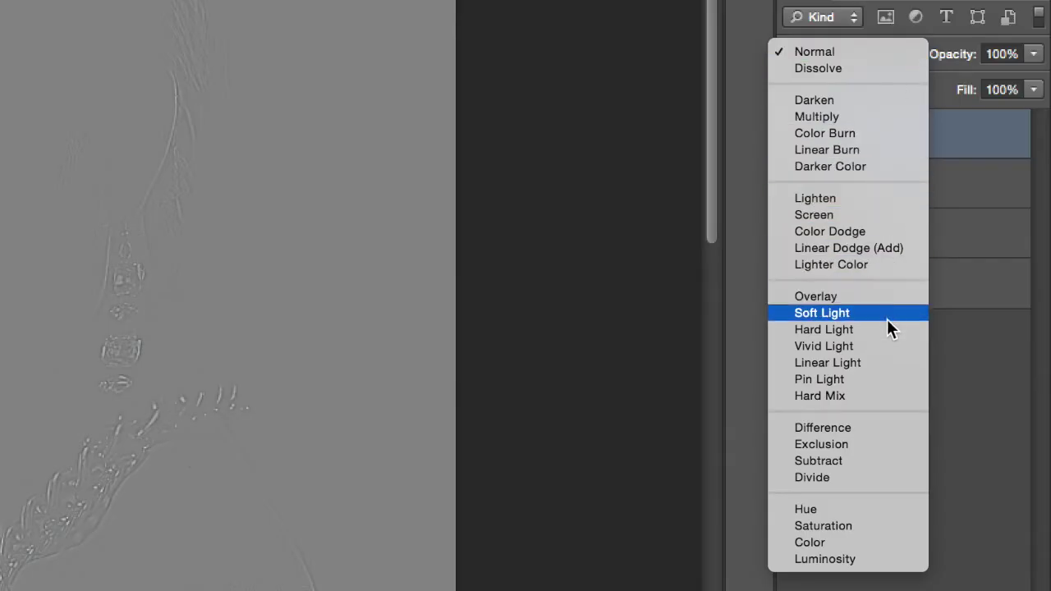
pyautogui.click(888, 332)
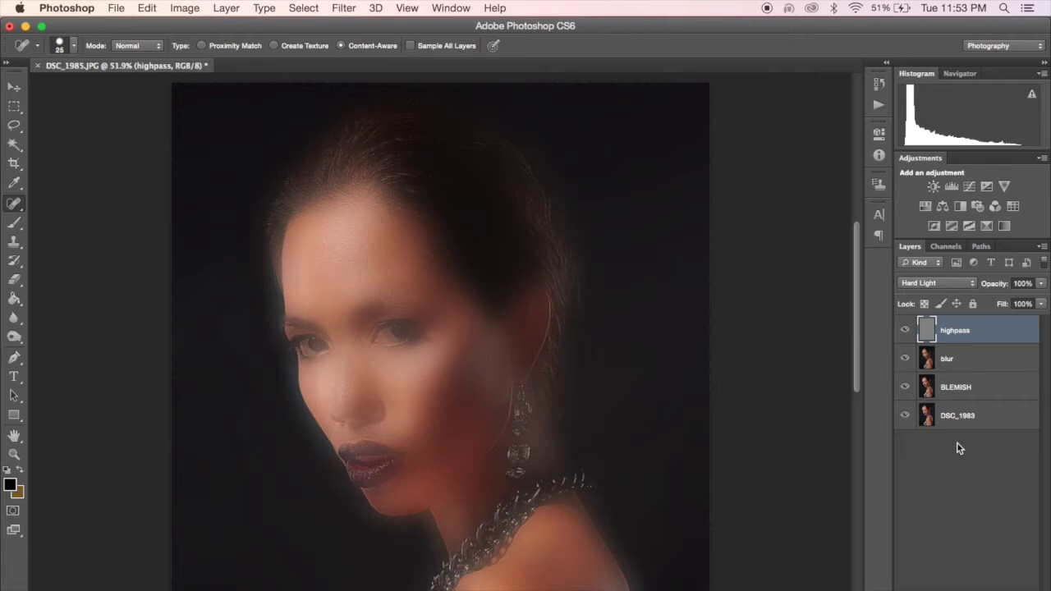
pyautogui.scroll(-5, 567, 455)
pyautogui.hscroll(-3, 567, 455)
pyautogui.scroll(2, 567, 455)
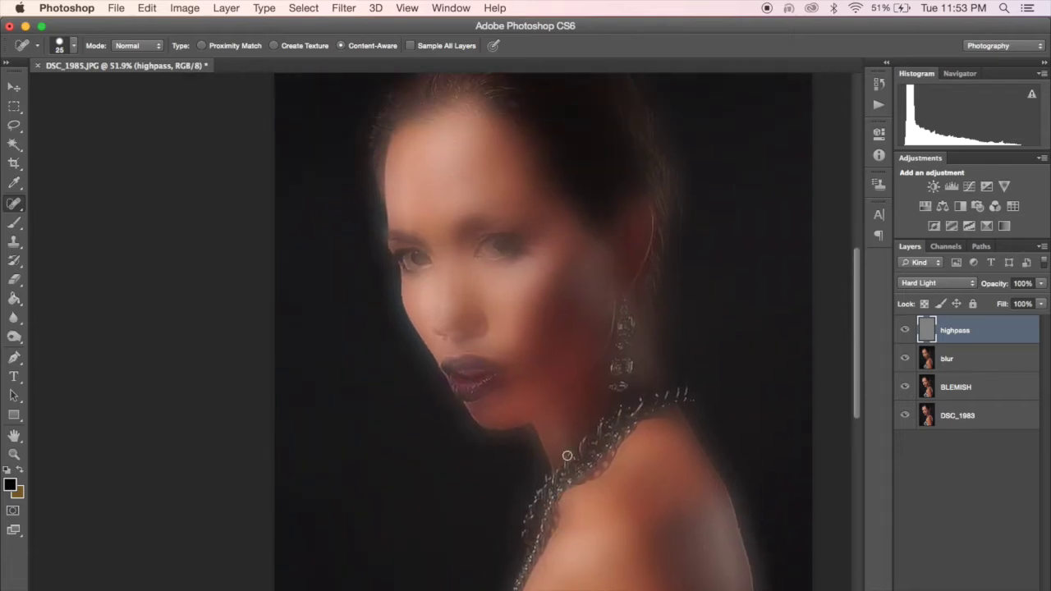
pyautogui.hscroll(2, 567, 455)
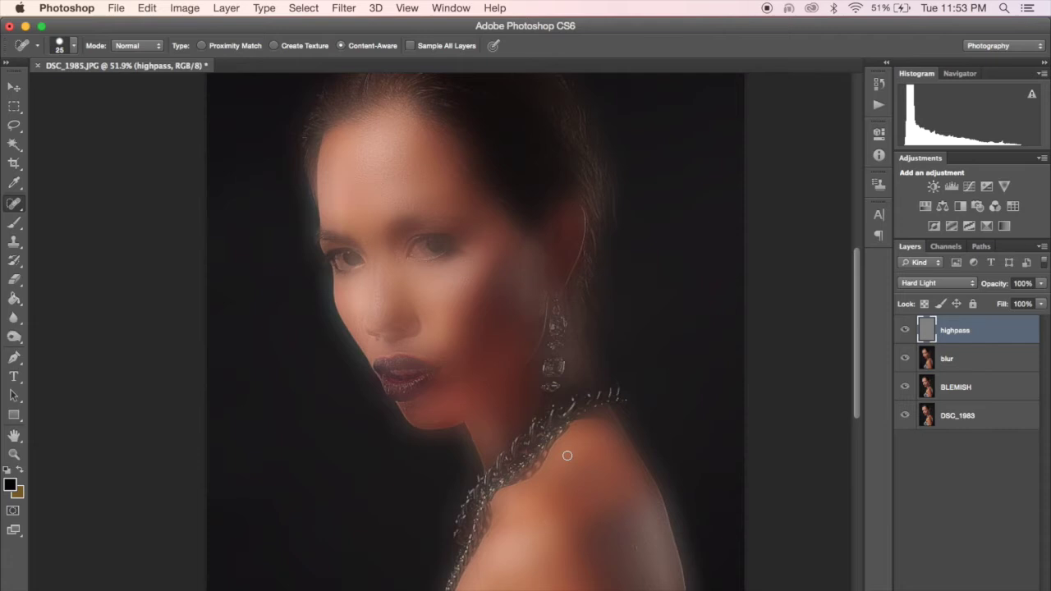
pyautogui.hscroll(1, 567, 455)
pyautogui.scroll(-1, 567, 455)
pyautogui.hscroll(1, 567, 455)
pyautogui.scroll(-1, 566, 455)
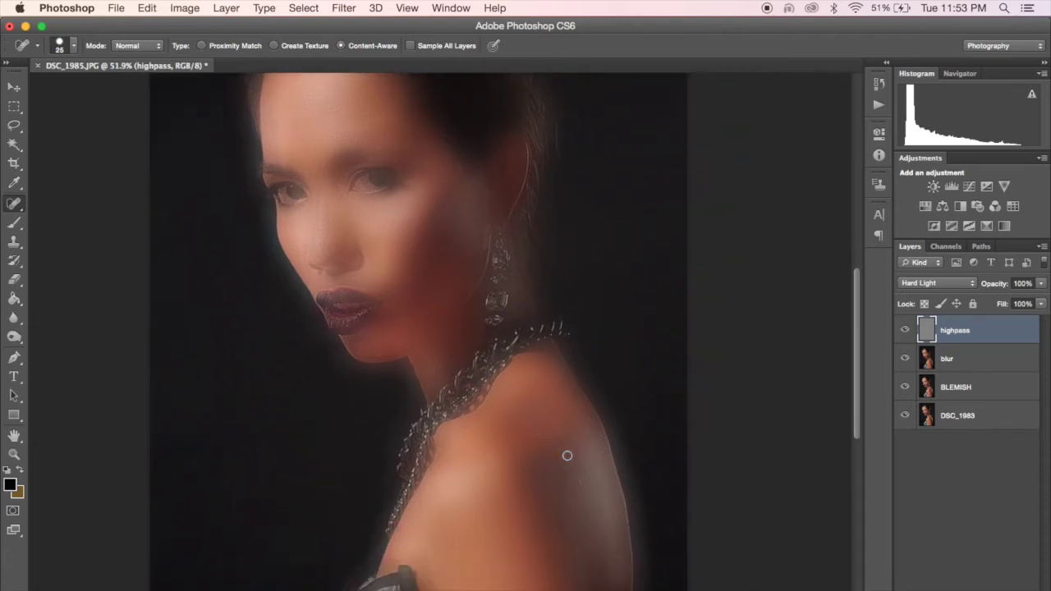
pyautogui.scroll(3, 462, 257)
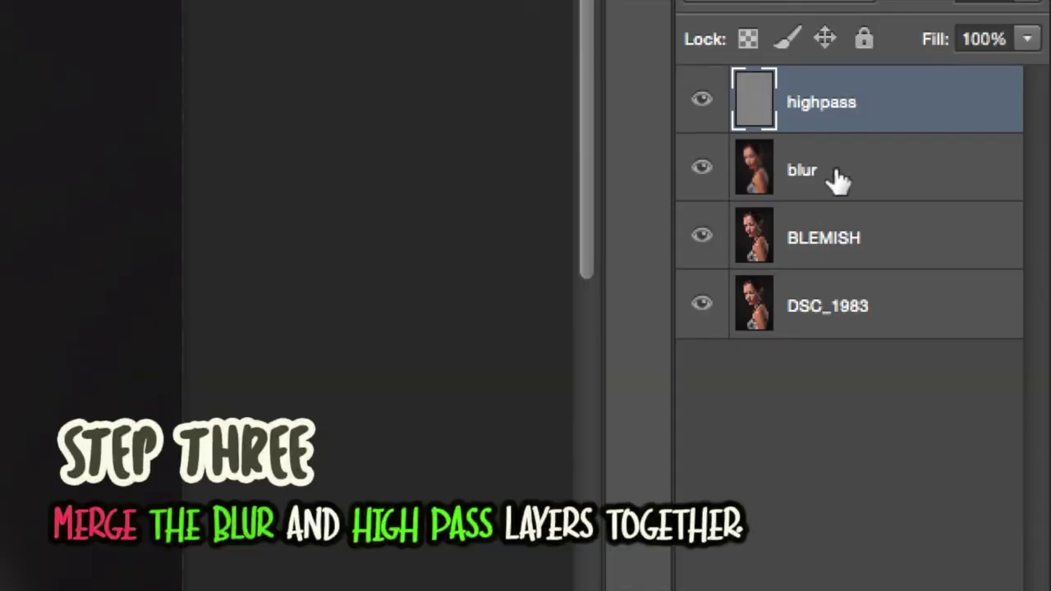
# Select blur together with highpass and merge them with Merge Layers.
pyautogui.keyDown('shift'); pyautogui.click(843, 173); pyautogui.keyUp('shift')
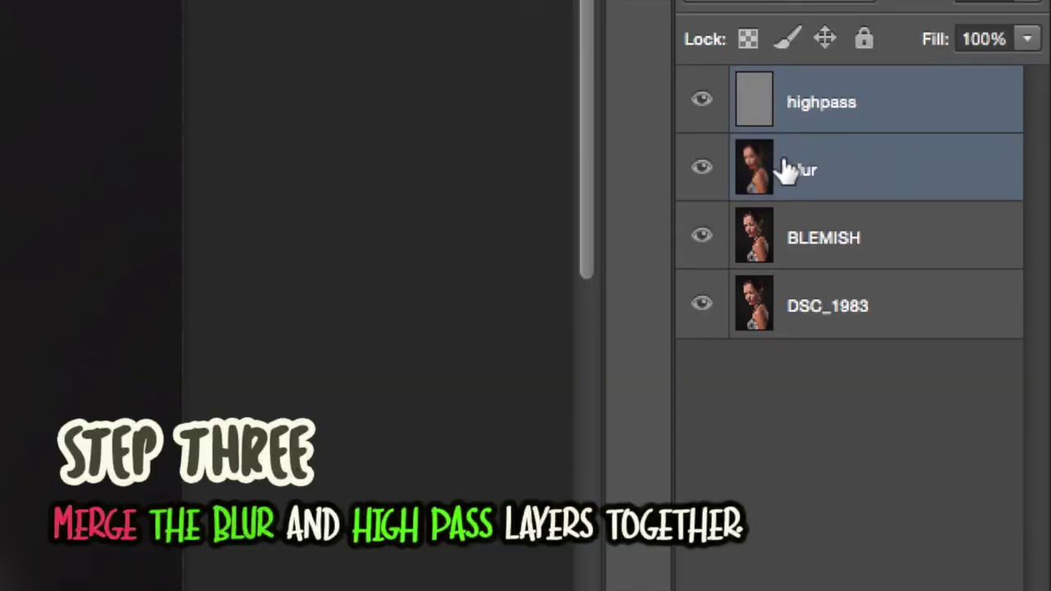
pyautogui.click(910, 99)
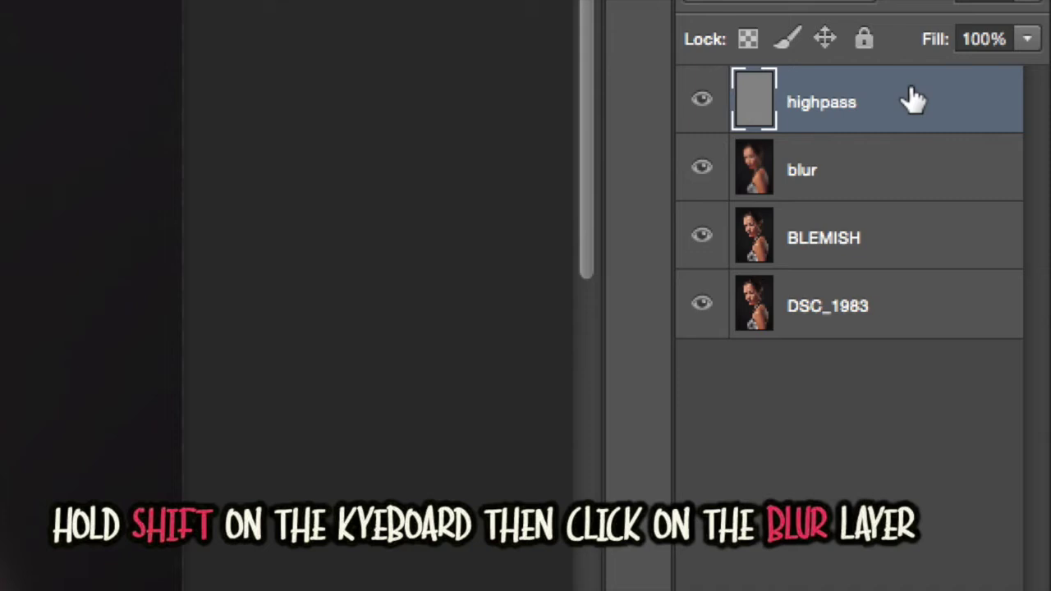
pyautogui.keyDown('shift'); pyautogui.click(850, 176); pyautogui.keyUp('shift')
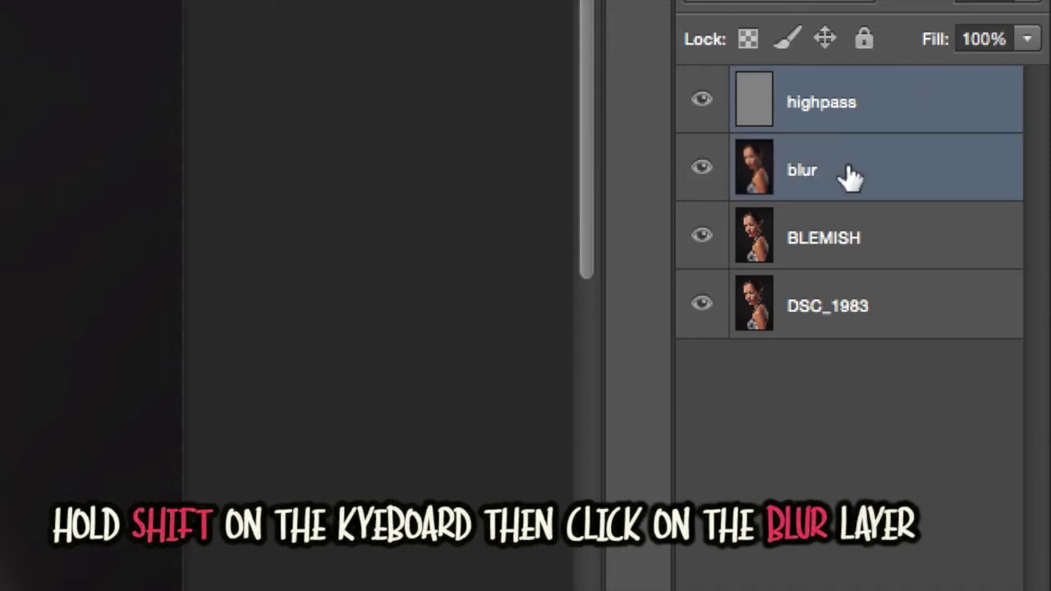
pyautogui.rightClick(850, 176)
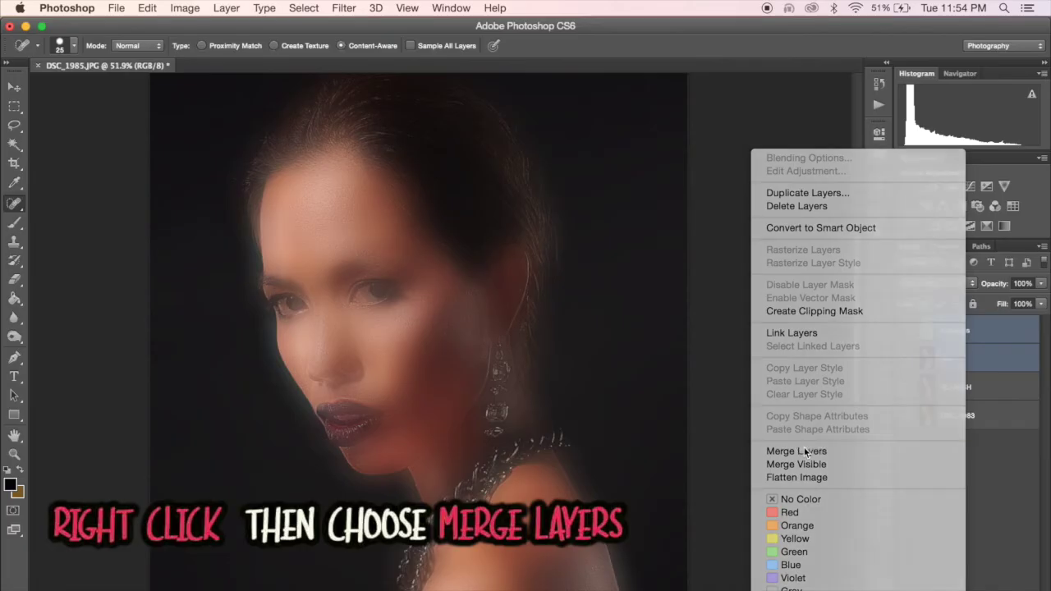
pyautogui.click(796, 451)
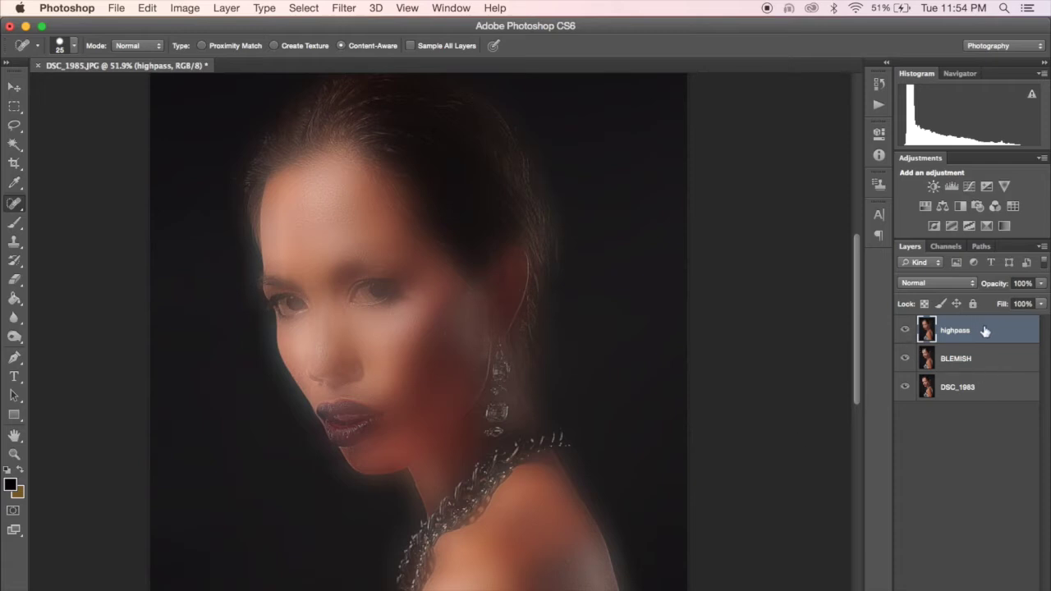
pyautogui.click(906, 332)
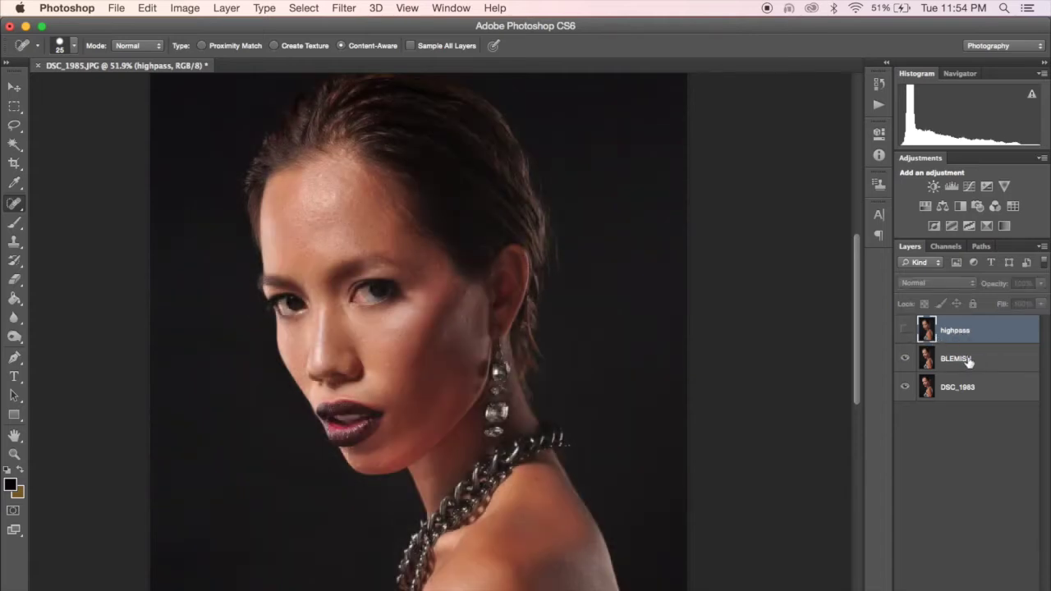
pyautogui.click(905, 359)
pyautogui.scroll(5, 435, 278)
pyautogui.scroll(2, 429, 278)
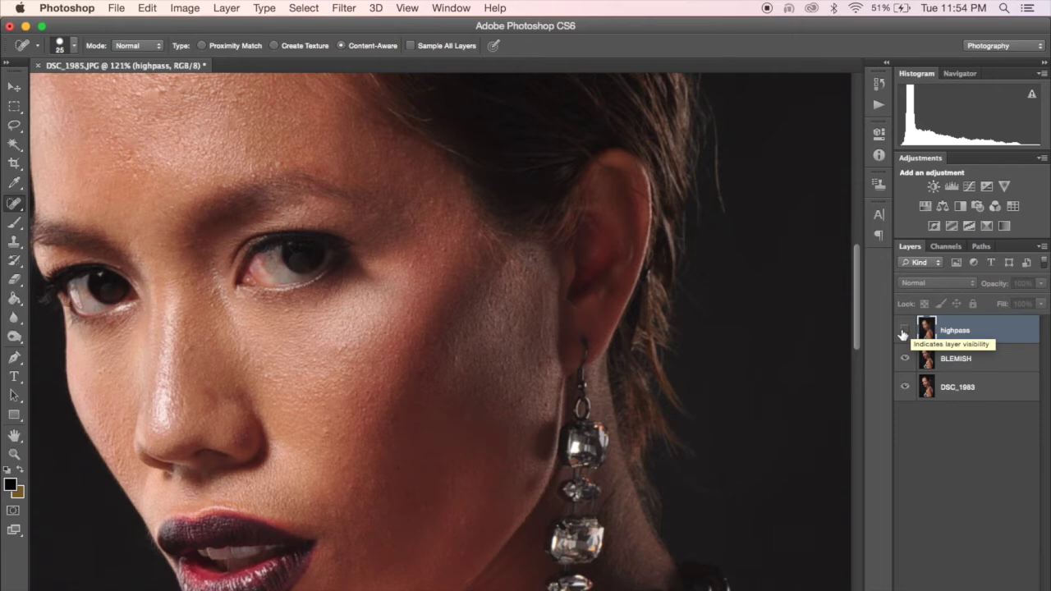
pyautogui.click(904, 332)
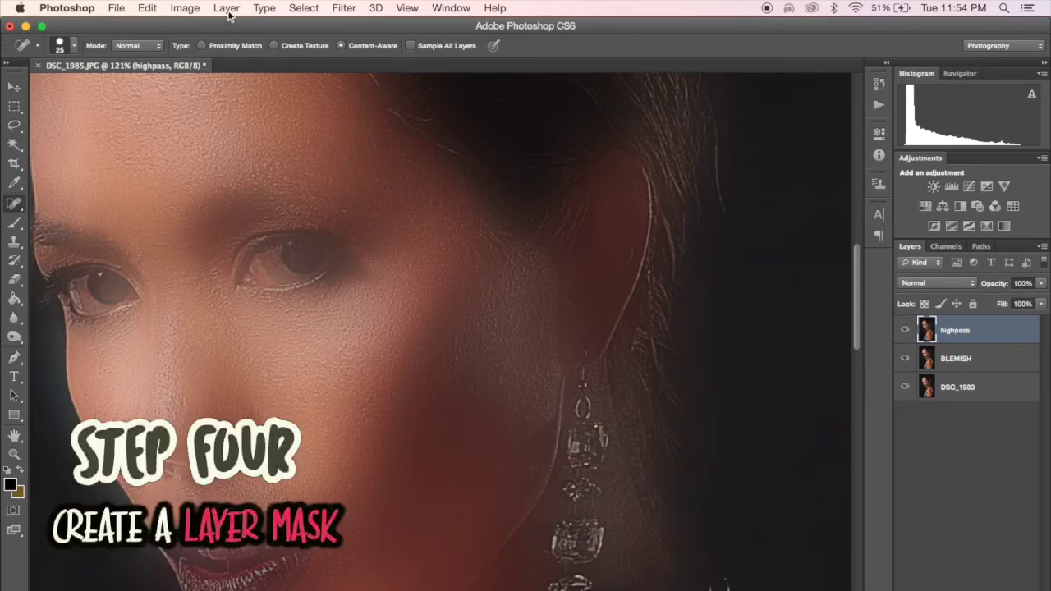
# Add a Hide All black layer mask to the merged highpass layer.
pyautogui.click(226, 9)
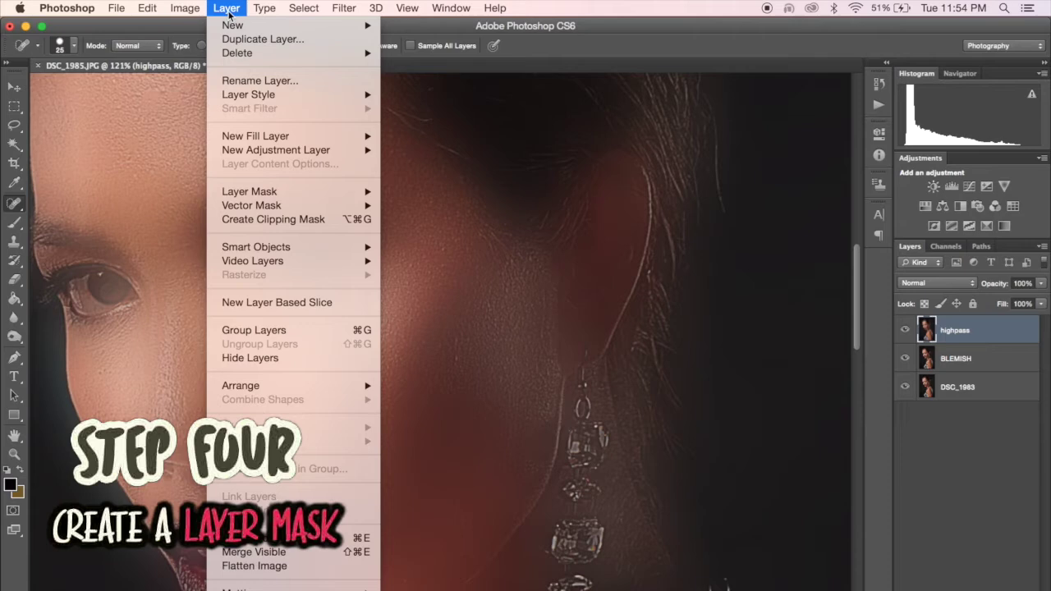
pyautogui.moveTo(246, 191)
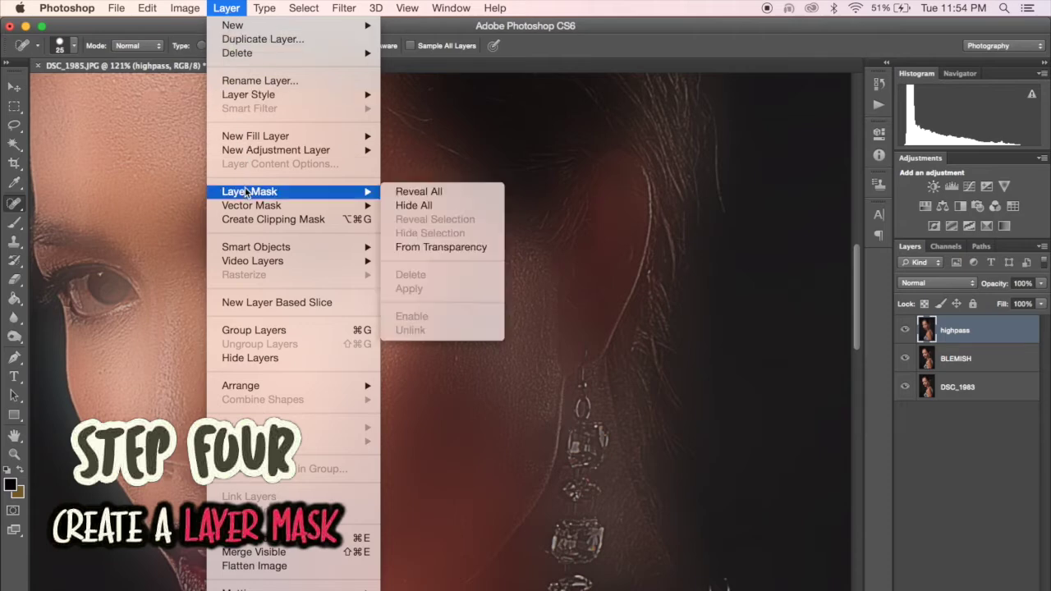
pyautogui.click(424, 206)
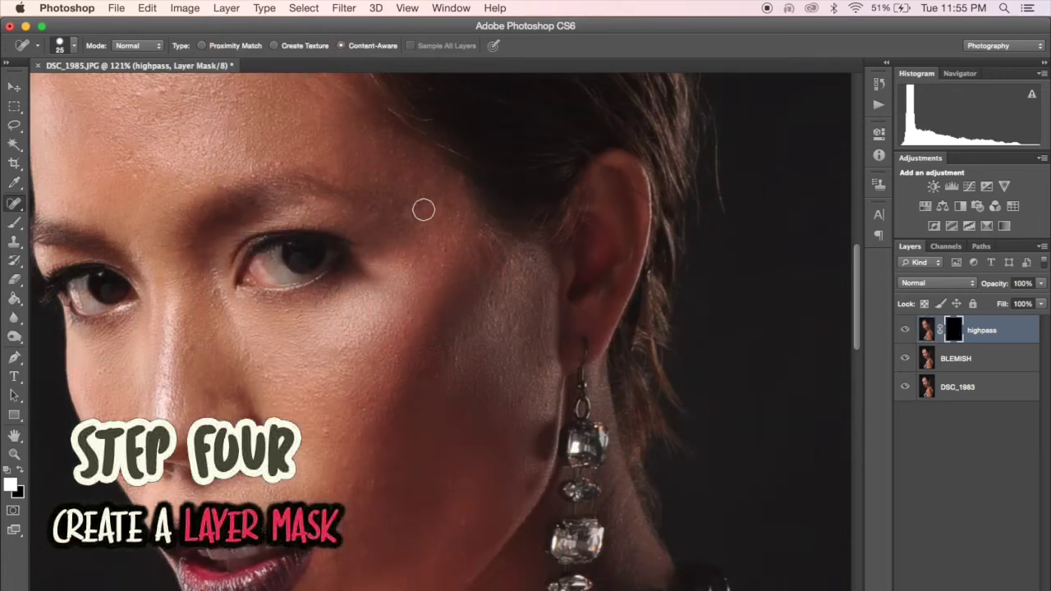
pyautogui.hscroll(-5, 424, 210)
pyautogui.scroll(3, 424, 211)
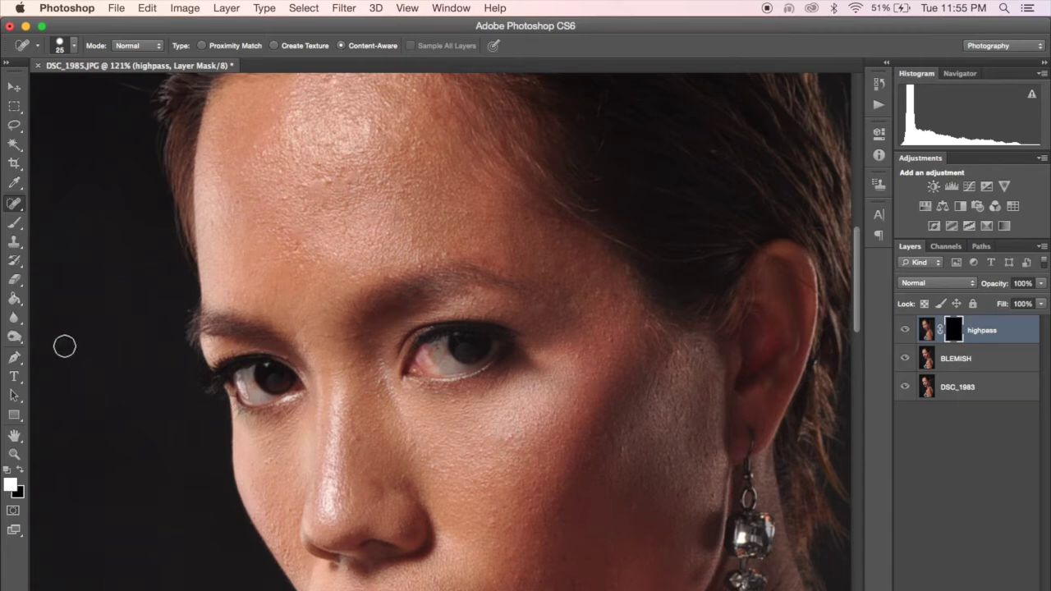
pyautogui.click(14, 223)
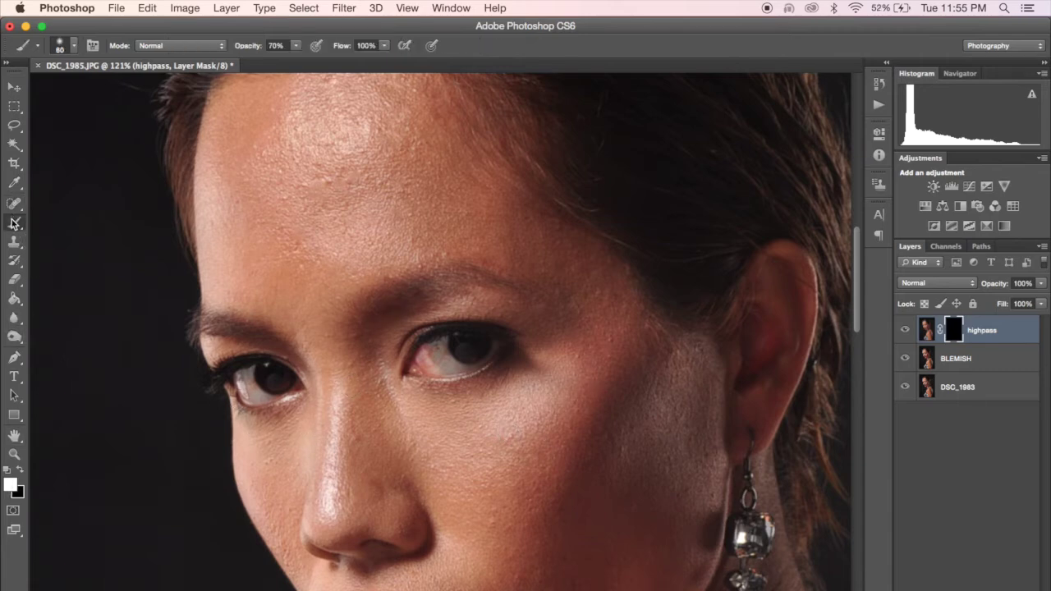
# Set white as the foreground colour and give the size-60 brush 70% opacity.
pyautogui.click(10, 485)
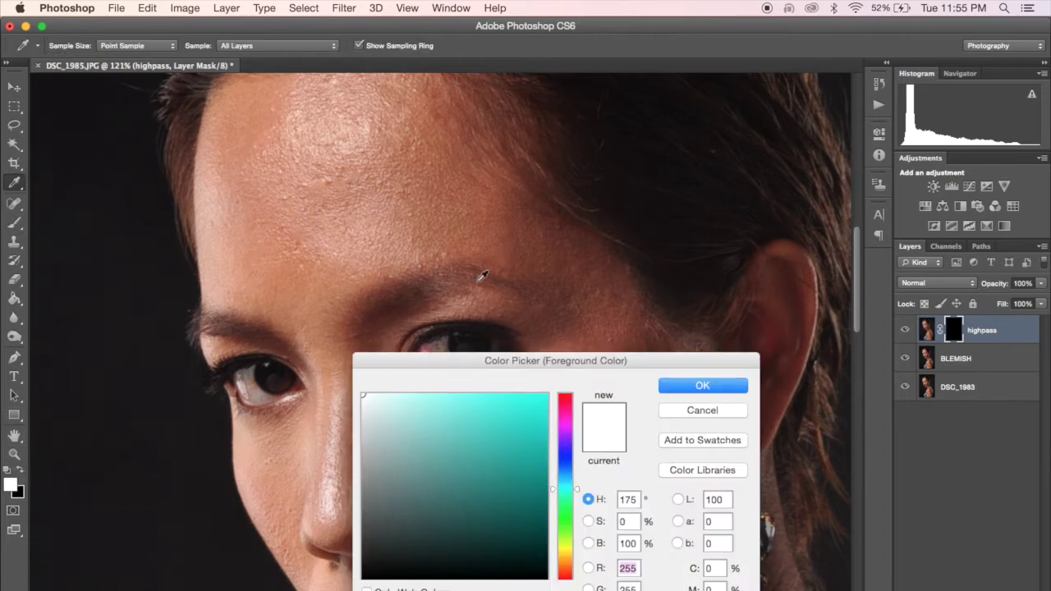
pyautogui.click(679, 389)
pyautogui.press('b')
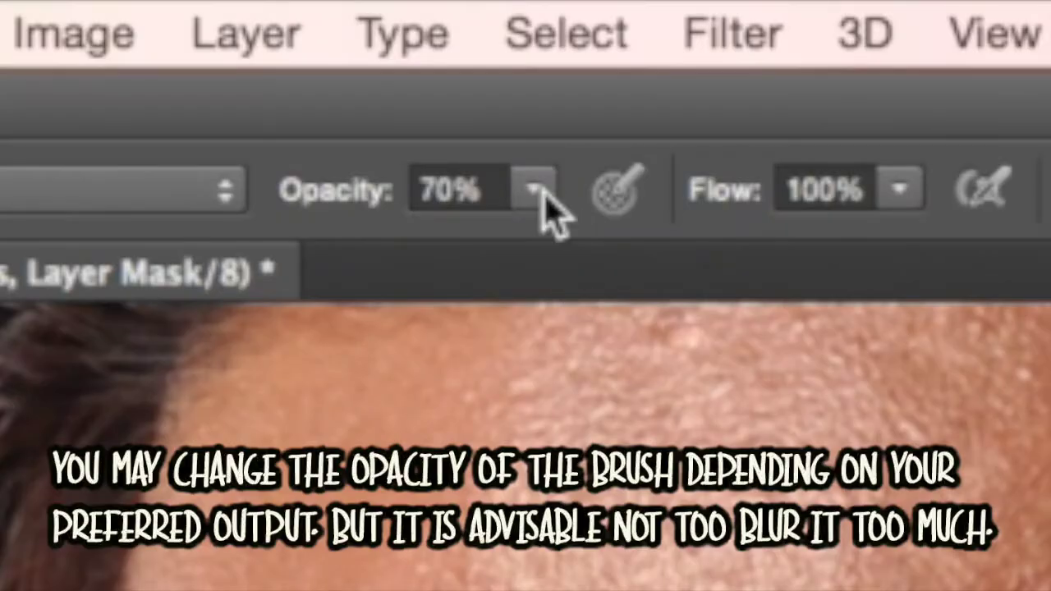
pyautogui.click(296, 46)
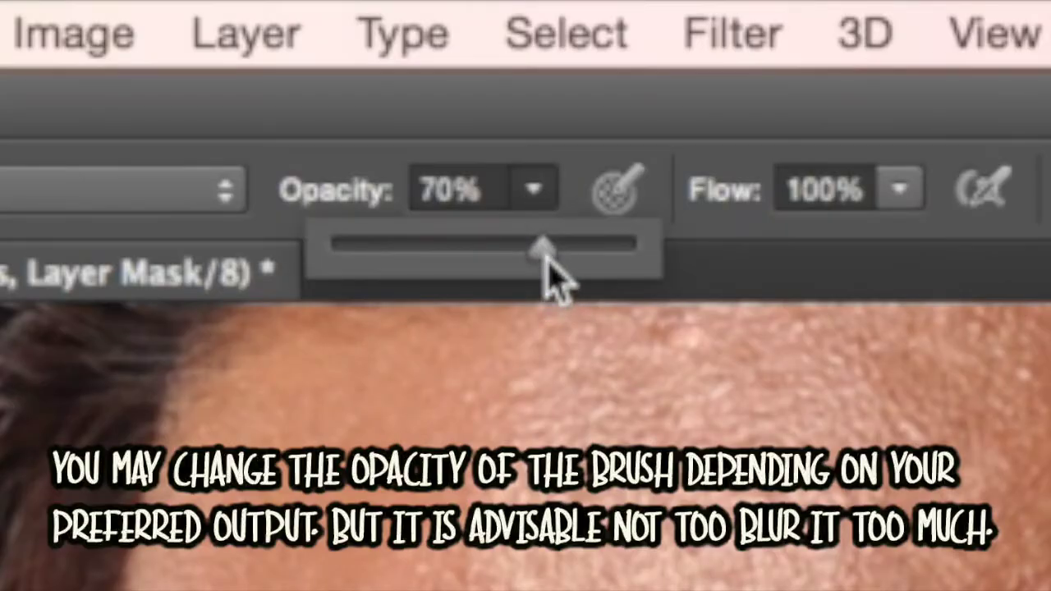
pyautogui.moveTo(546, 256); pyautogui.dragTo(548, 253)
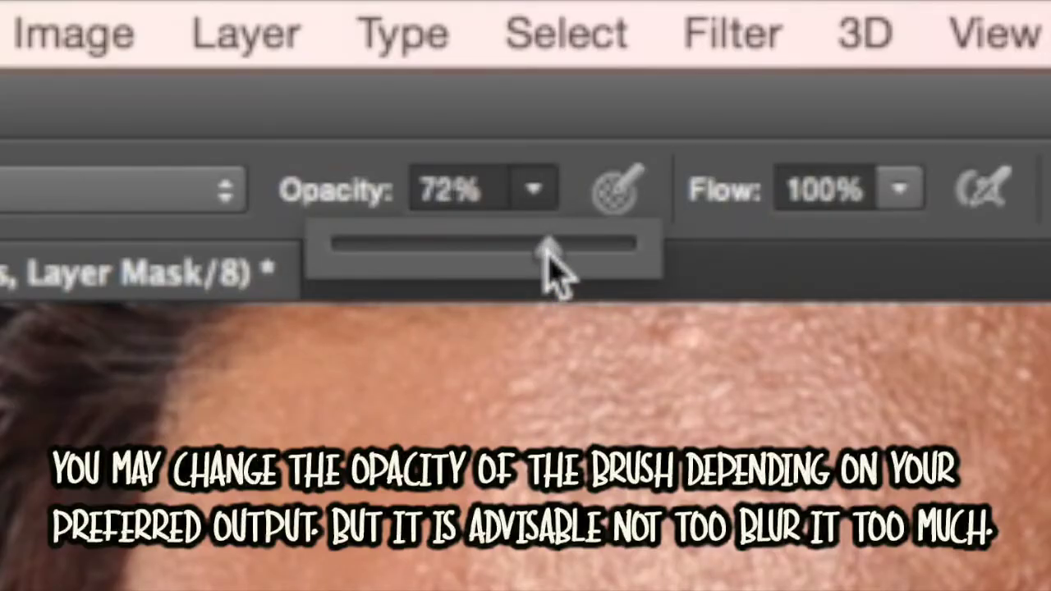
pyautogui.moveTo(546, 253)
pyautogui.mouseDown()
pyautogui.moveTo(660, 275)
pyautogui.moveTo(544, 265)
pyautogui.mouseUp()
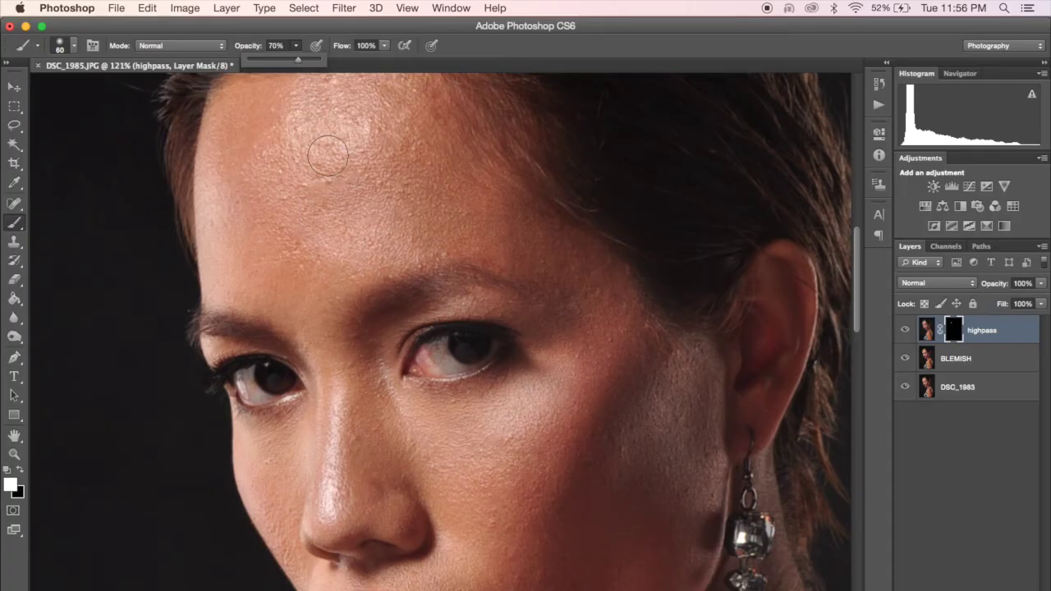
# Shrink the mask brush from 60 to 40 and undo the last brush stroke.
pyautogui.press('[')
pyautogui.press('[')
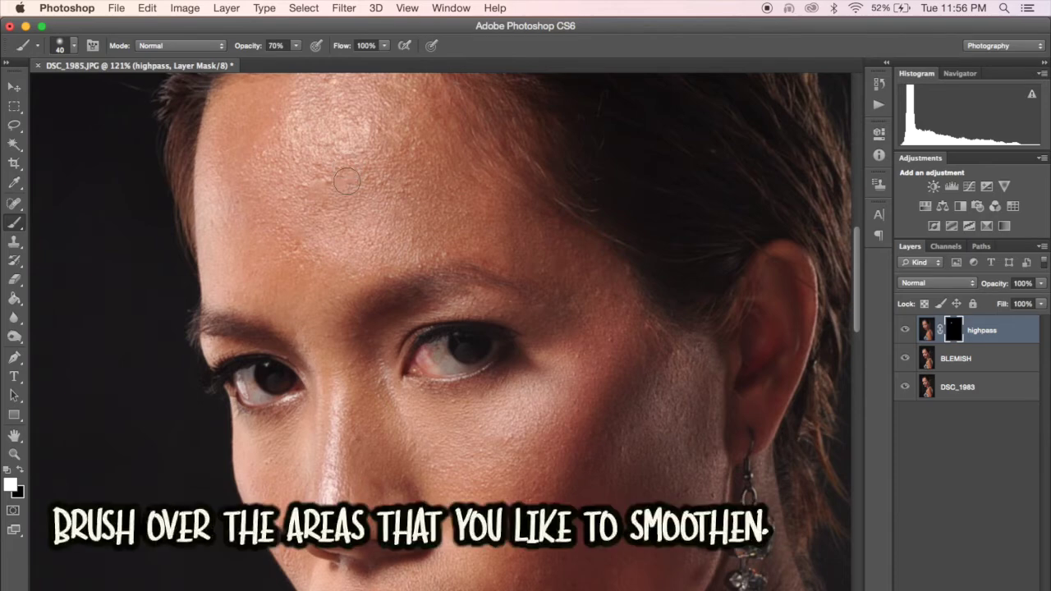
pyautogui.scroll(2, 326, 191)
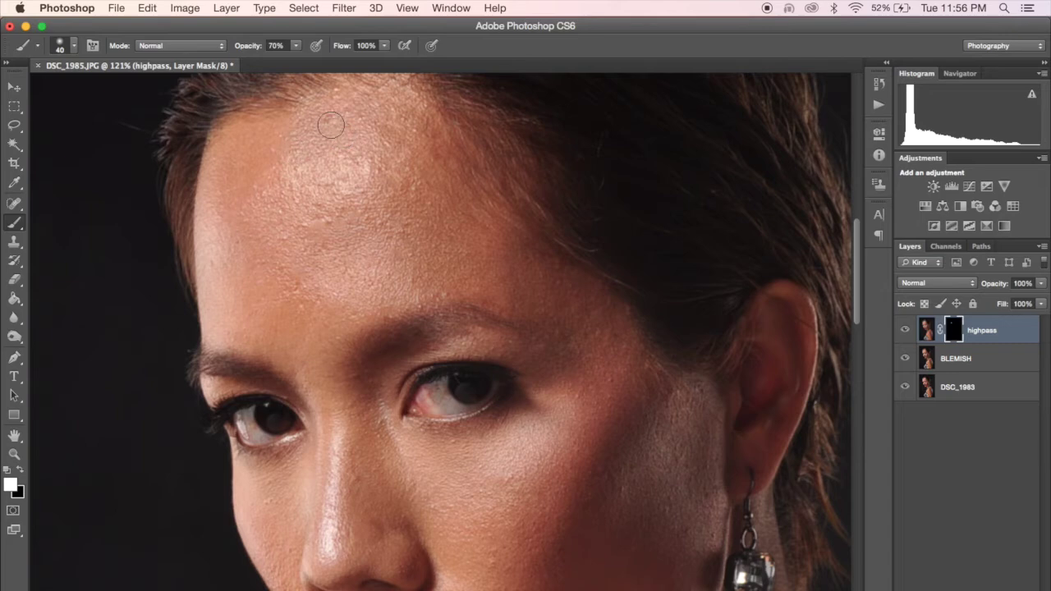
pyautogui.click(147, 8)
pyautogui.click(176, 21)
# Set the brush to size 15 at 20% opacity and redo the brush stroke via Edit > Redo.
pyautogui.press('[')
pyautogui.press('[')
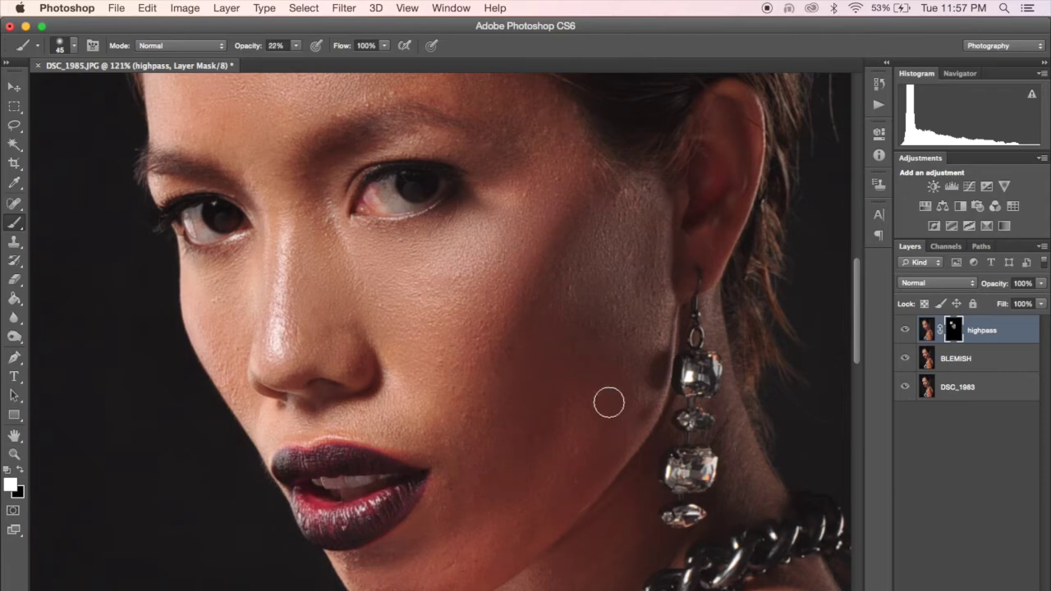
pyautogui.press('[')
pyautogui.press('2')
pyautogui.press('2')
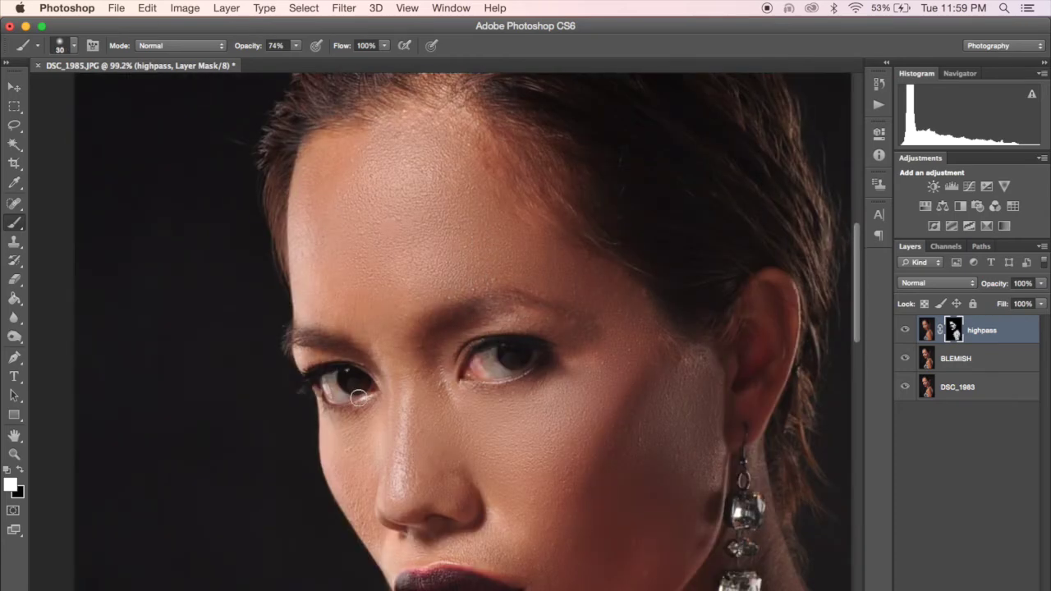
pyautogui.click(147, 8)
pyautogui.click(155, 27)
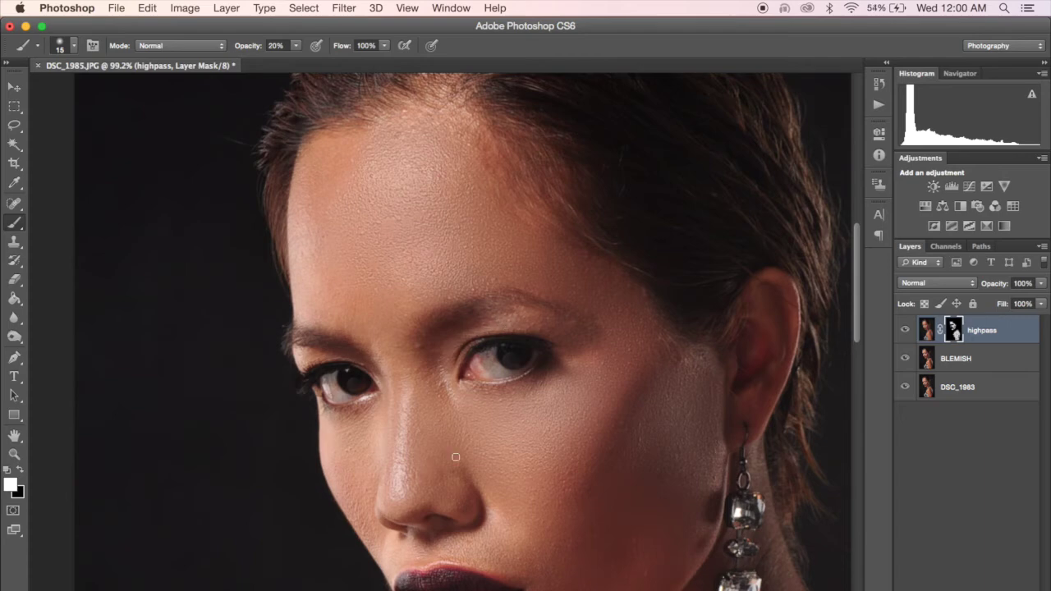
pyautogui.press('super+0')
pyautogui.scroll(-3, 456, 457)
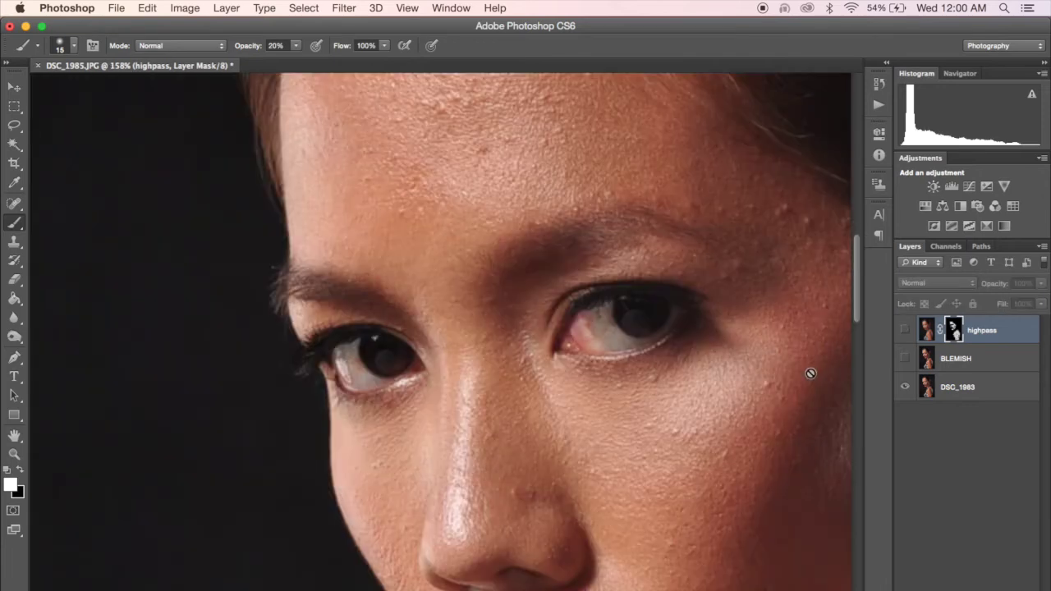
# Toggle the highpass layer's visibility to compare skin with and without smoothing, leaving it shown.
pyautogui.click(906, 330)
pyautogui.click(906, 331)
pyautogui.click(906, 330)
pyautogui.scroll(-5, 661, 316)
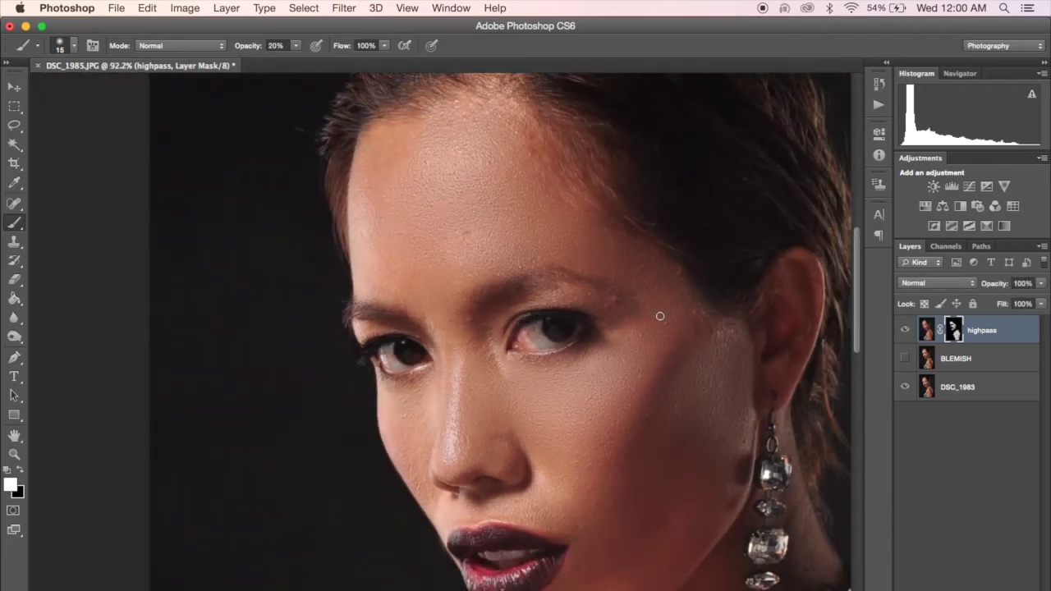
pyautogui.scroll(-3, 660, 316)
pyautogui.hscroll(4, 660, 316)
pyautogui.scroll(-2, 660, 316)
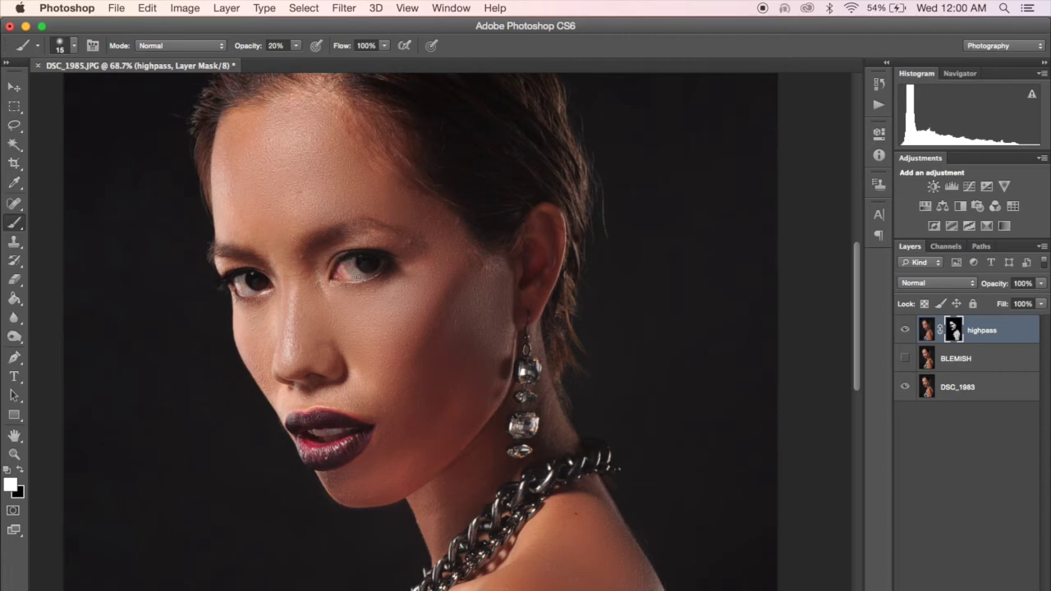
# Pan around the face to inspect the smoothed skin, then select the DSC_1983 layer.
pyautogui.scroll(-5, 359, 276)
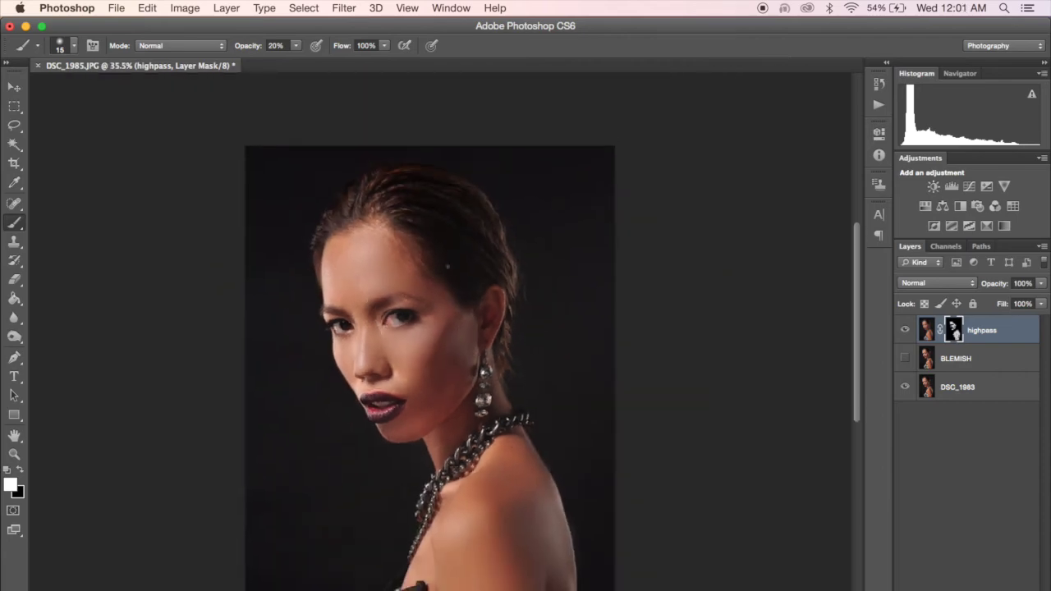
pyautogui.scroll(-3, 596, 209)
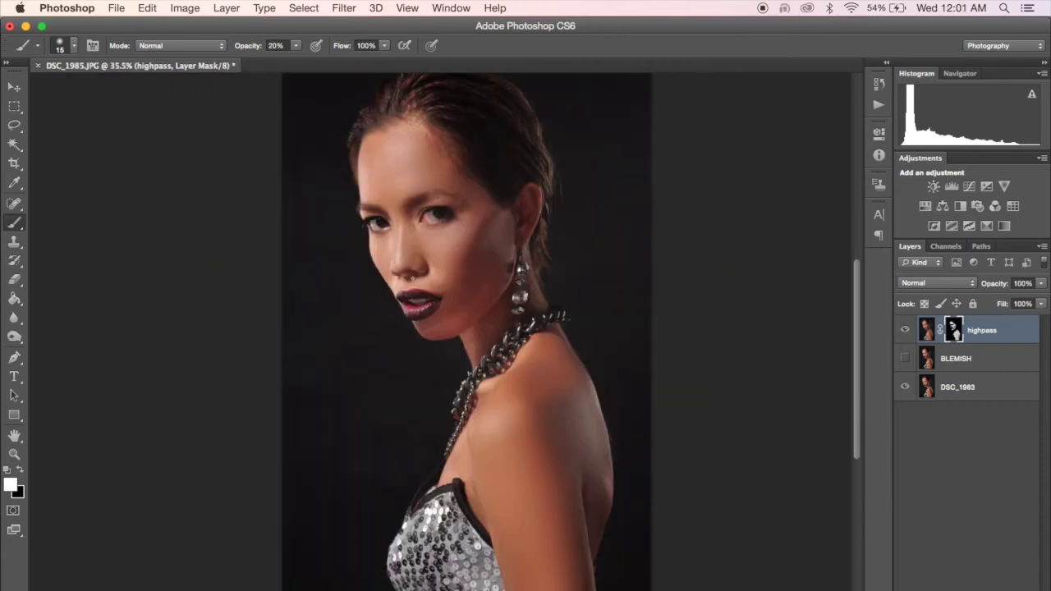
pyautogui.scroll(8, 439, 358)
pyautogui.scroll(3, 410, 275)
pyautogui.scroll(5, 413, 277)
pyautogui.hscroll(-5, 412, 277)
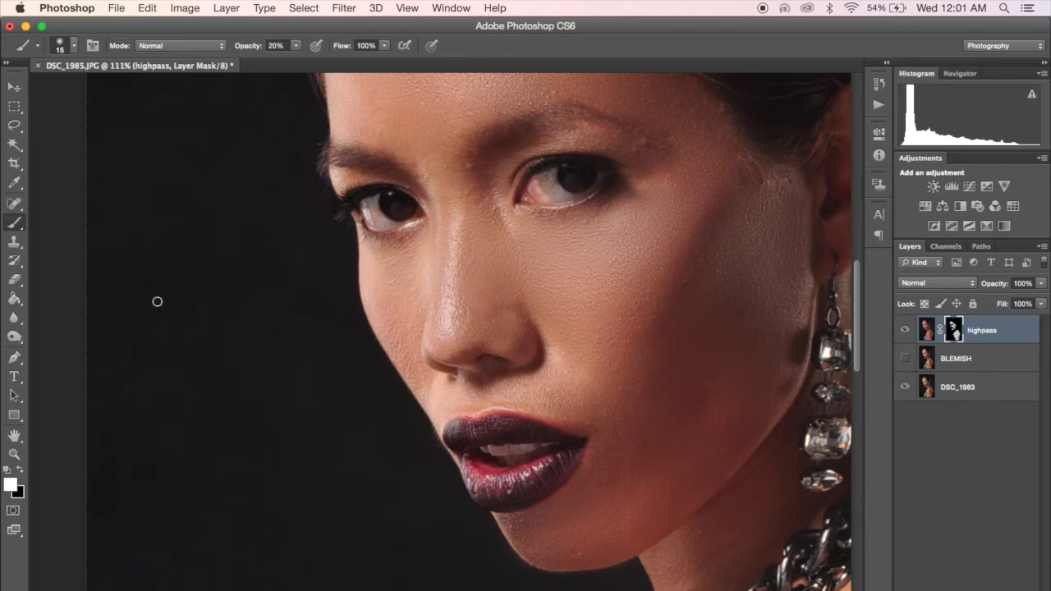
pyautogui.scroll(-5, 348, 321)
pyautogui.scroll(5, 347, 321)
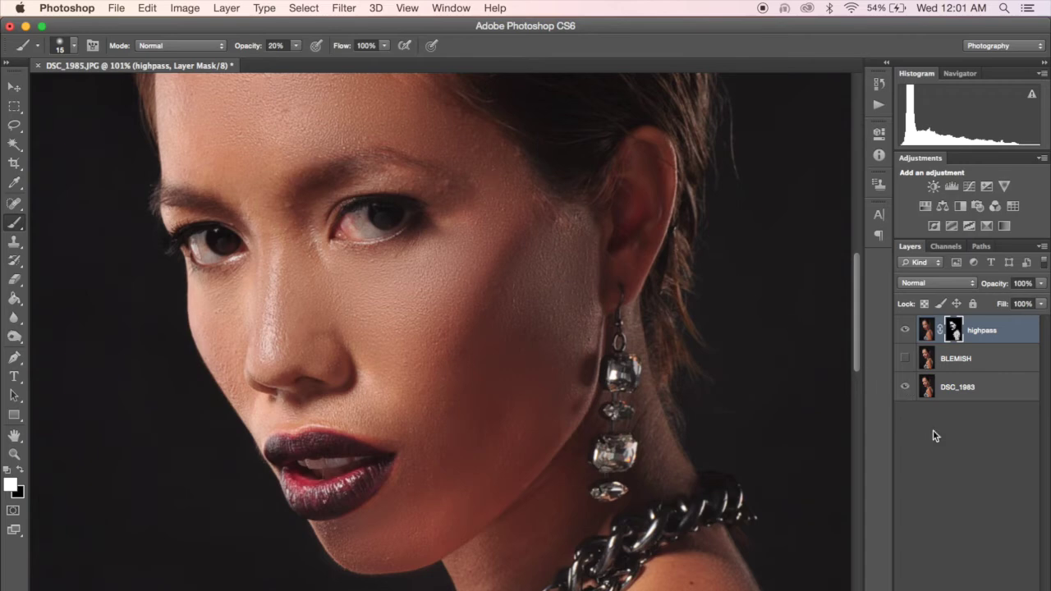
pyautogui.click(959, 391)
# Duplicate the selected BLEMISH and highpass layers, then merge the copies into 'highpass copy'.
pyautogui.rightClick(960, 391)
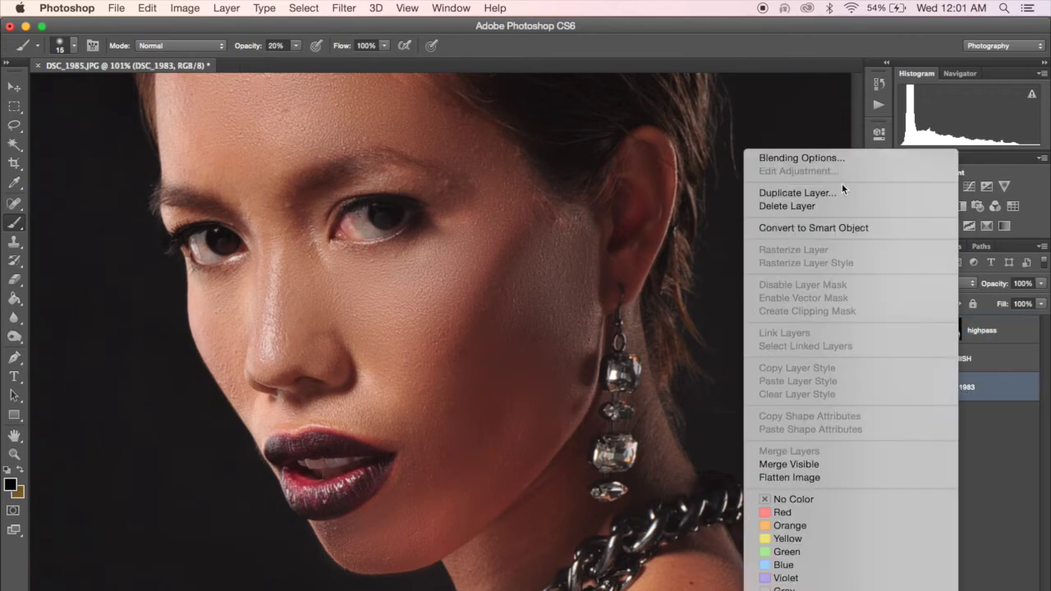
pyautogui.click(992, 374)
pyautogui.rightClick(952, 361)
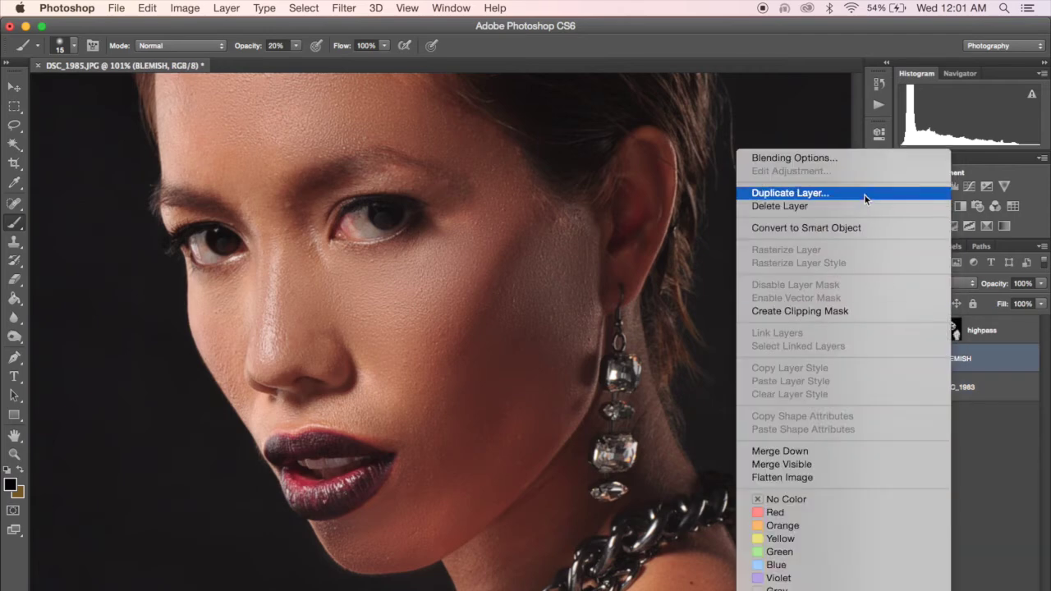
pyautogui.click(996, 363)
pyautogui.keyDown('shift'); pyautogui.click(997, 333); pyautogui.keyUp('shift')
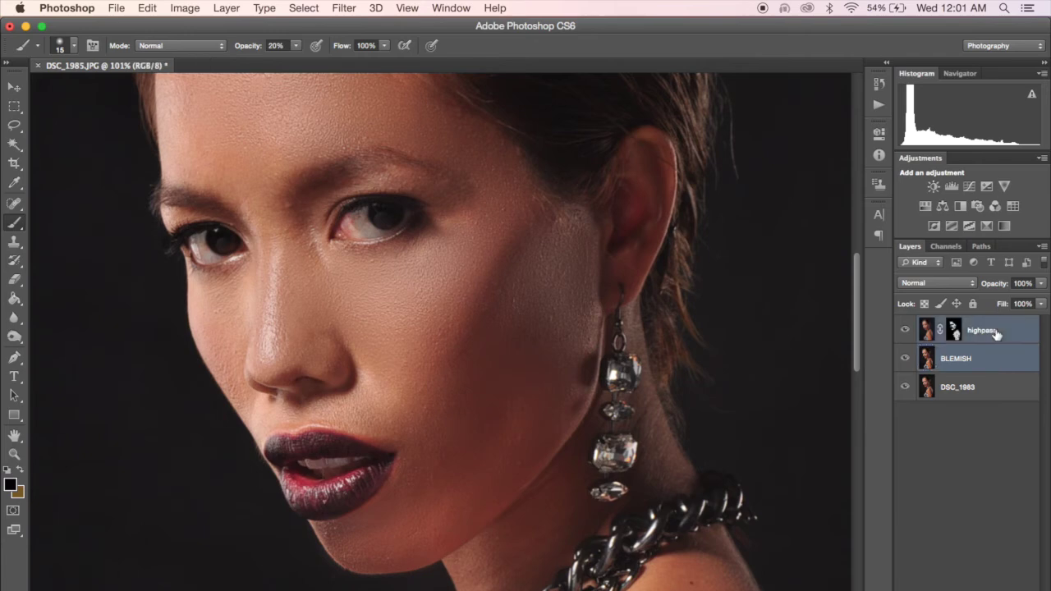
pyautogui.rightClick(997, 332)
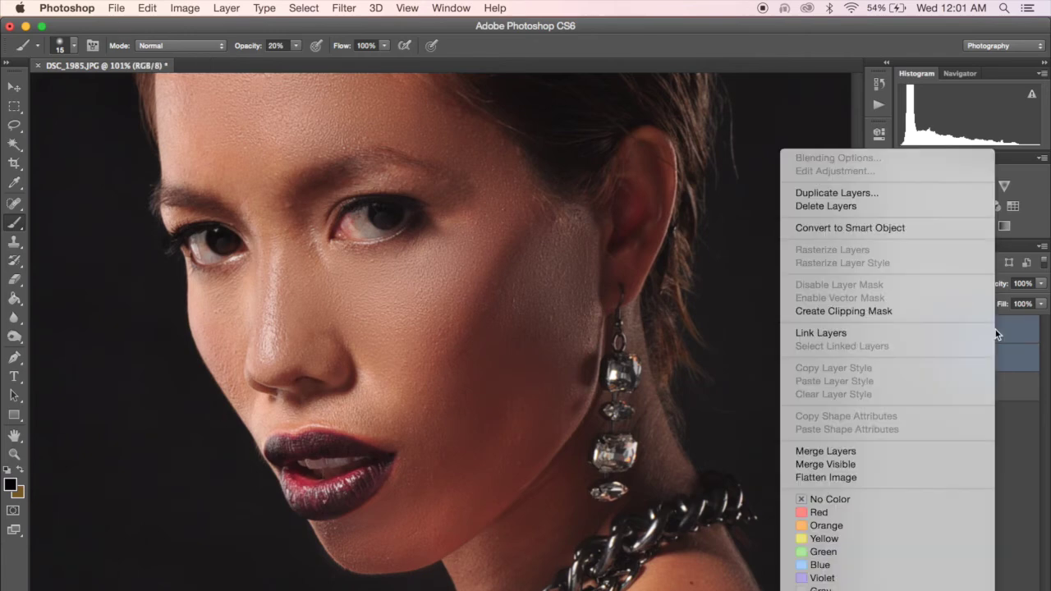
pyautogui.click(907, 189)
pyautogui.press('Return')
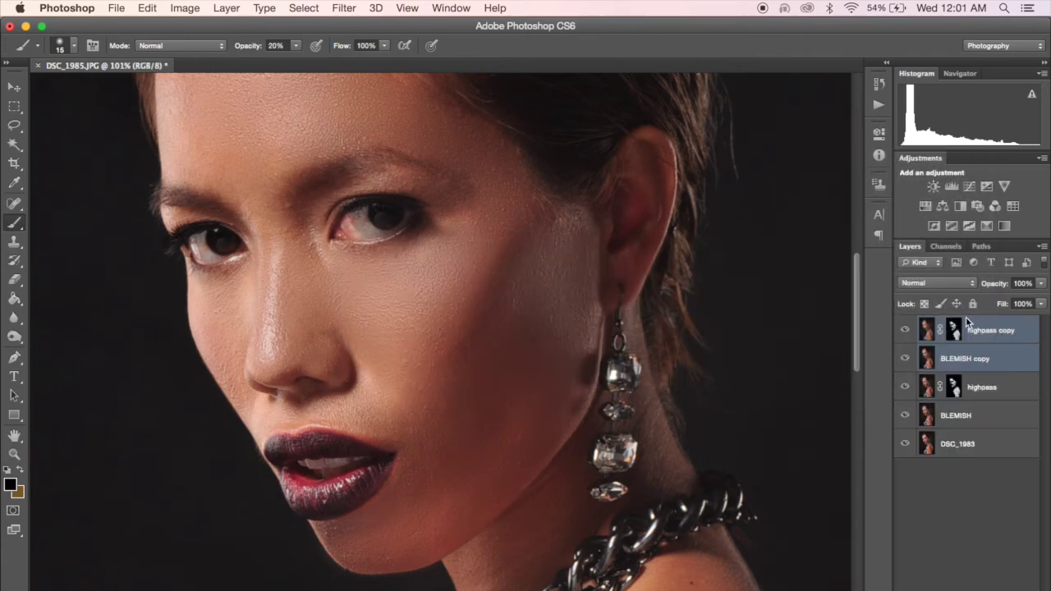
pyautogui.rightClick(983, 338)
pyautogui.click(839, 451)
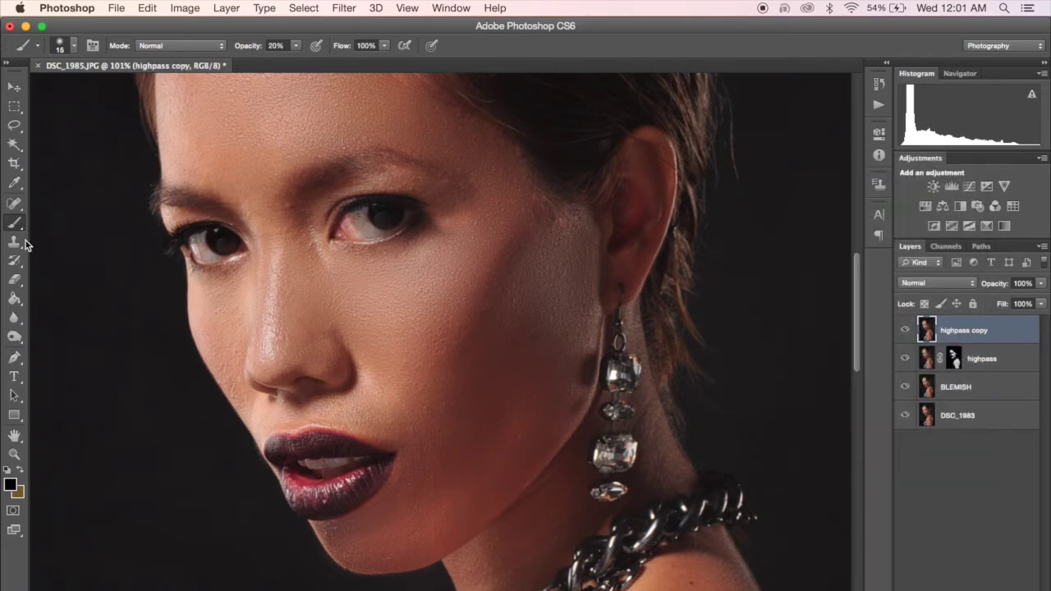
# Choose the Content-Aware Spot Healing Brush at size 10 for the merged layer.
pyautogui.click(14, 202)
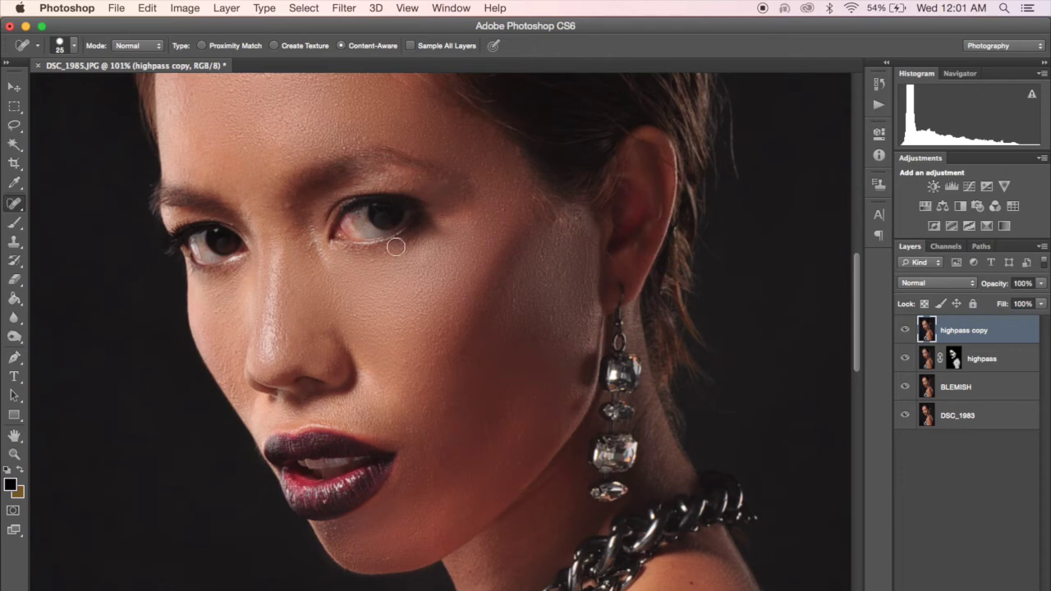
pyautogui.press('[')
pyautogui.scroll(4, 396, 247)
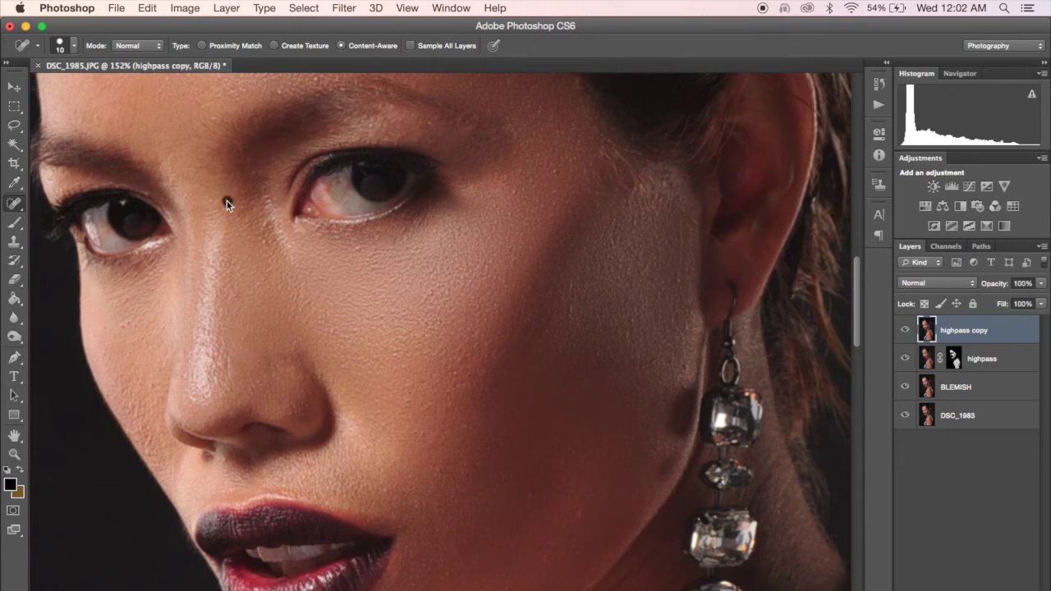
pyautogui.scroll(5, 228, 201)
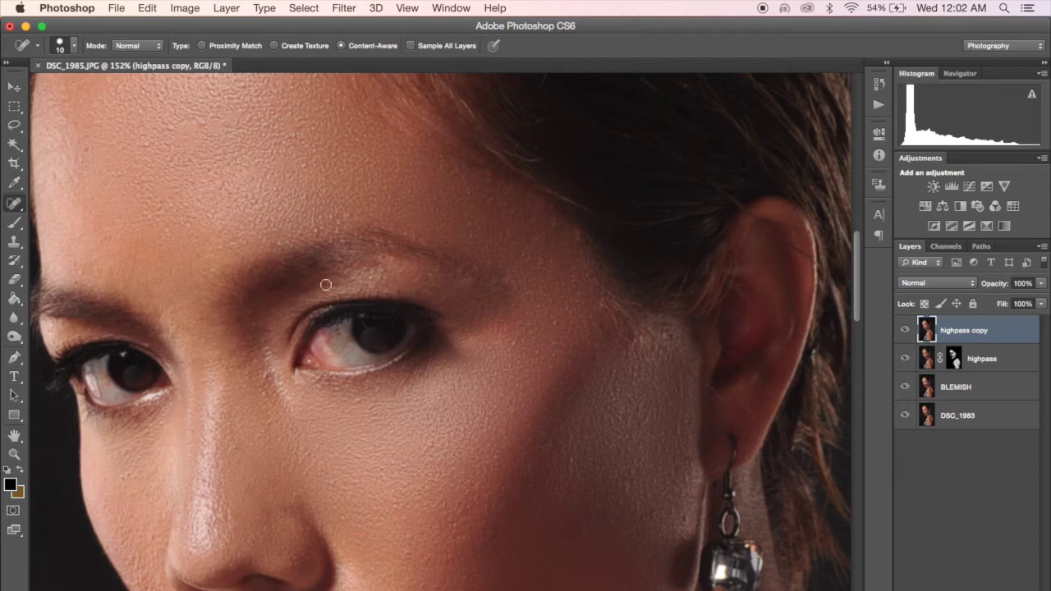
pyautogui.scroll(-1, 539, 276)
pyautogui.scroll(-6, 539, 276)
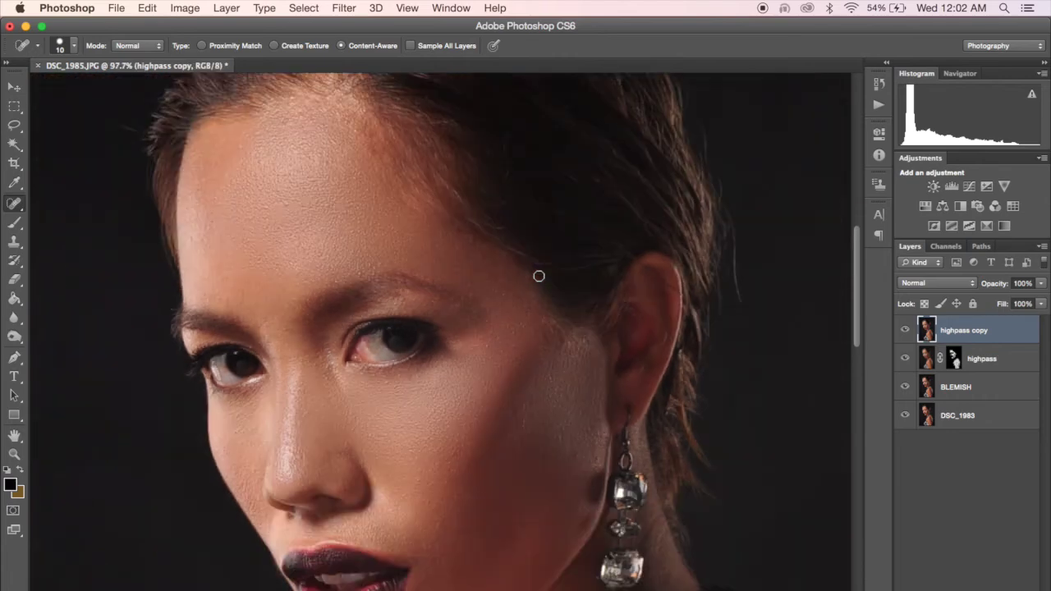
pyautogui.scroll(-2, 539, 276)
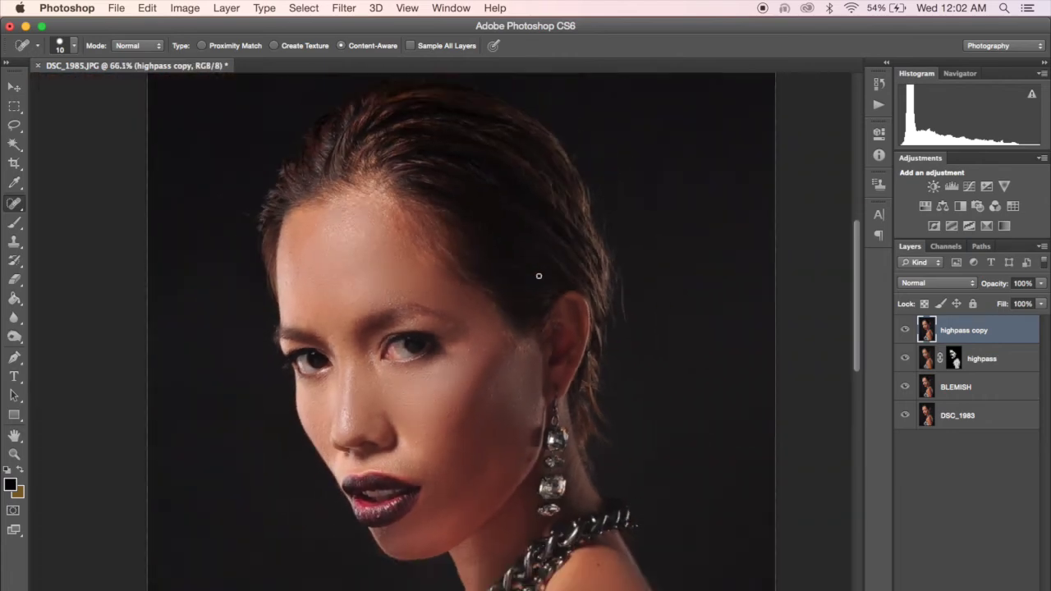
# Hide the original highpass and BLEMISH layers and view the unretouched skin without highpass copy.
pyautogui.click(905, 359)
pyautogui.click(904, 387)
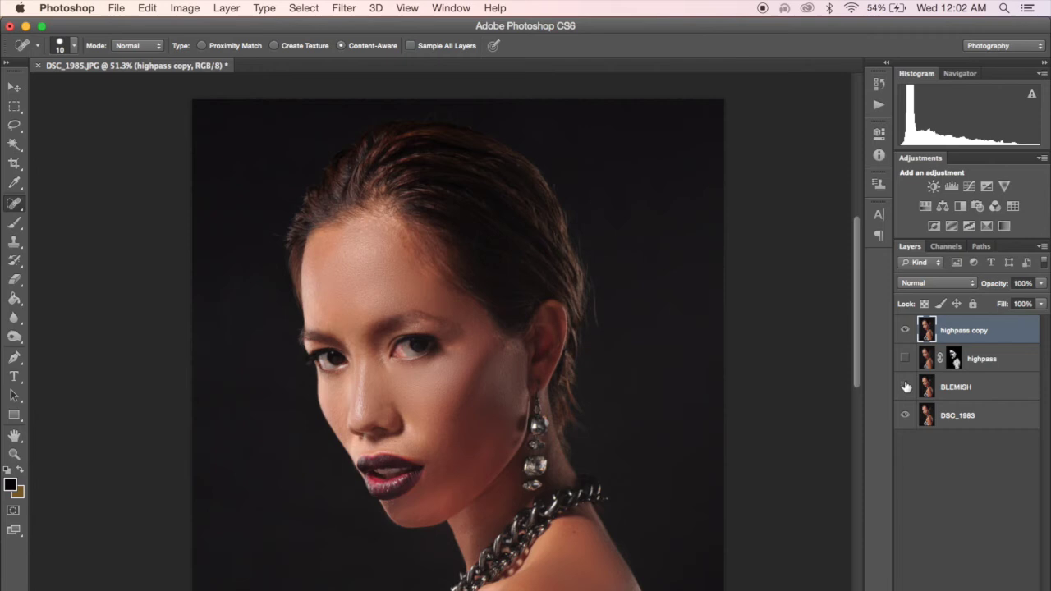
pyautogui.click(905, 331)
pyautogui.click(904, 331)
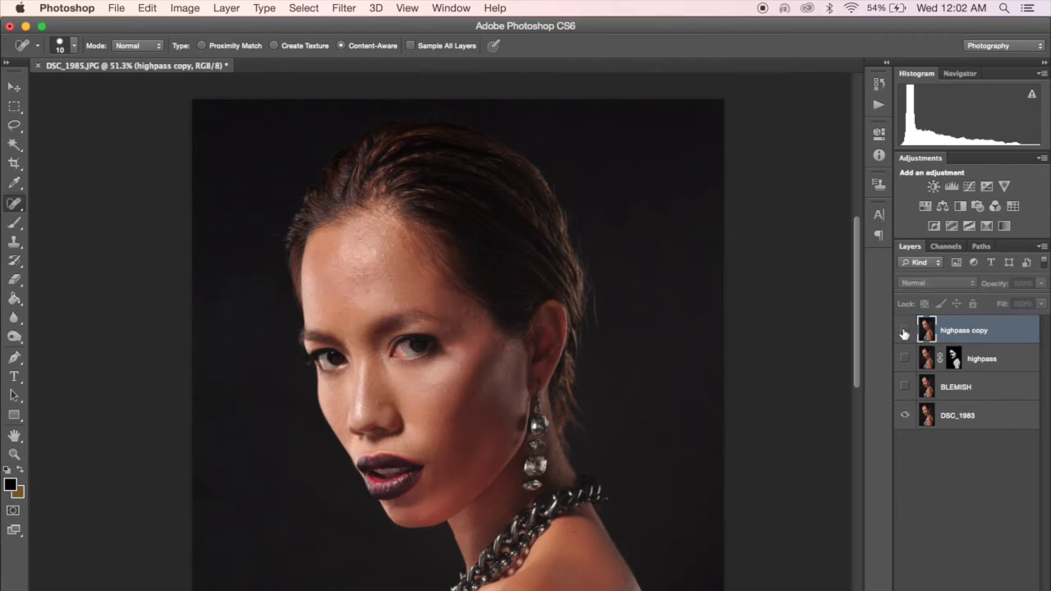
# Toggle the highpass copy layer on and off to compare before and after, ending visible.
pyautogui.scroll(5, 517, 294)
pyautogui.scroll(1, 521, 294)
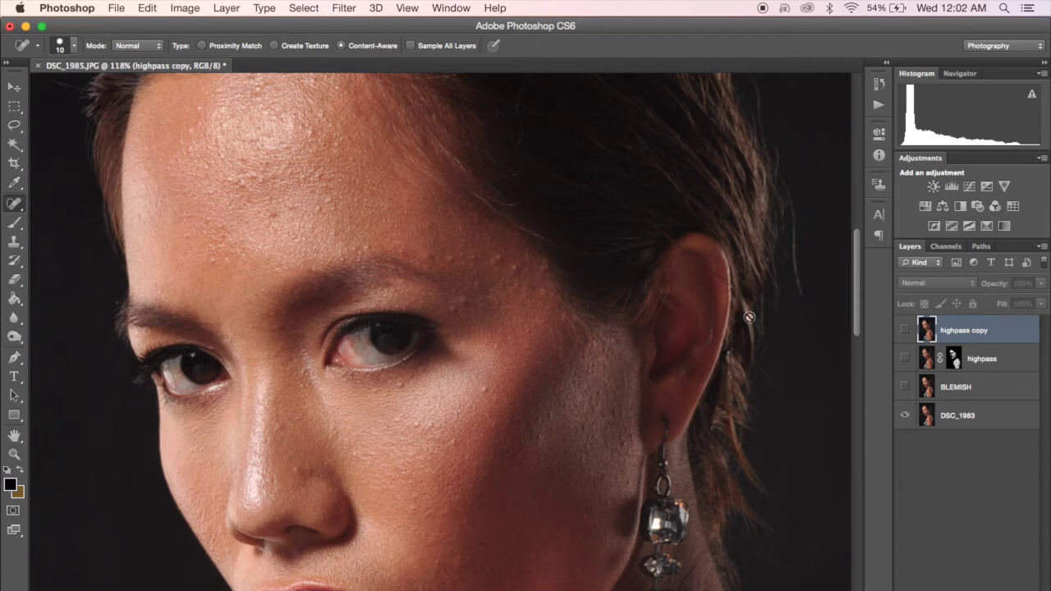
pyautogui.click(905, 331)
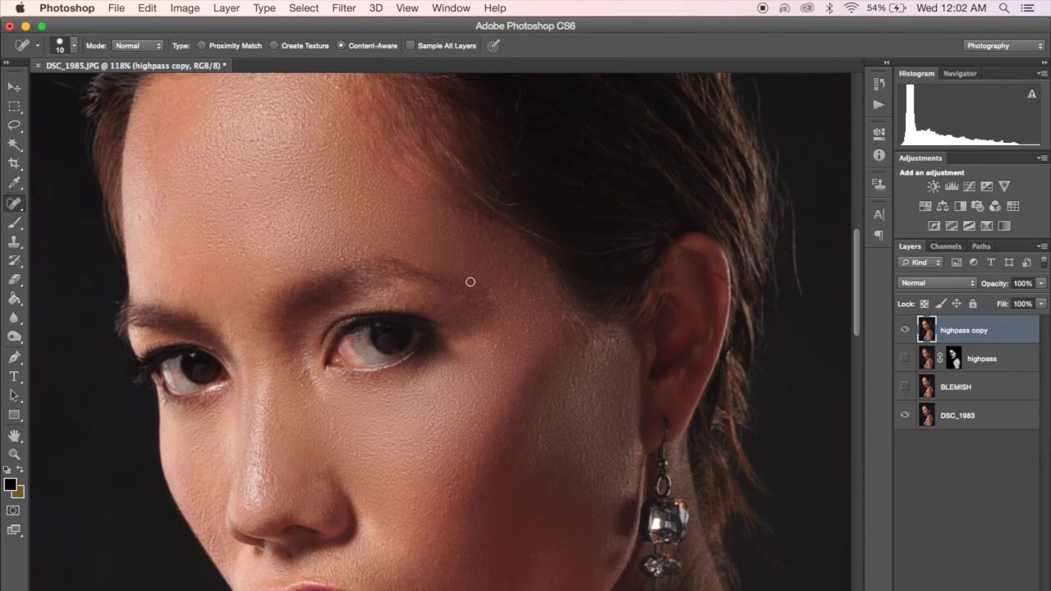
pyautogui.click(905, 331)
pyautogui.click(905, 331)
pyautogui.click(904, 331)
pyautogui.click(904, 331)
pyautogui.scroll(-5, 406, 411)
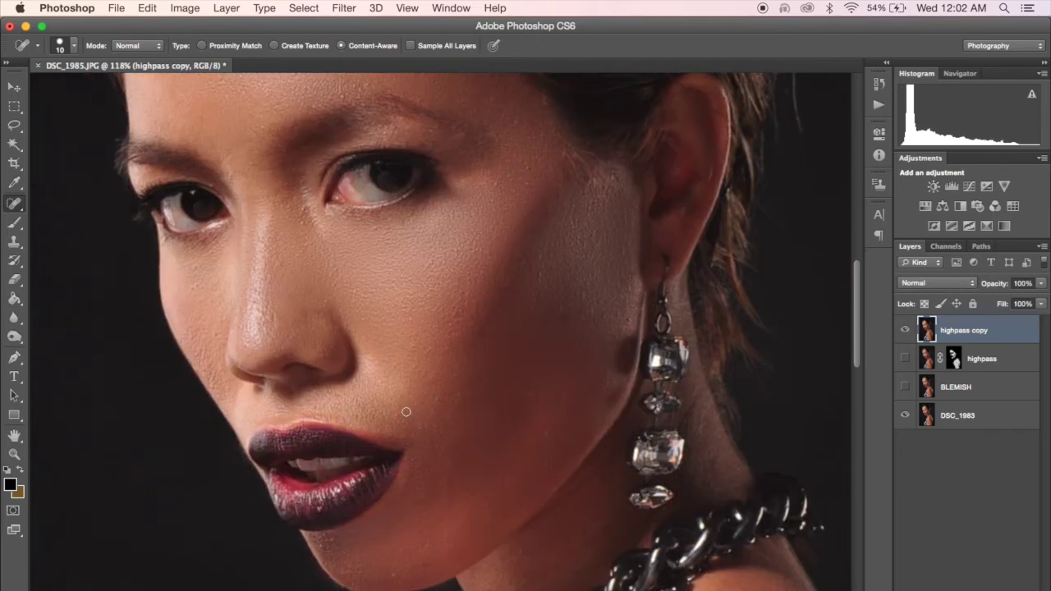
pyautogui.scroll(-10, 406, 412)
pyautogui.hscroll(5, 406, 412)
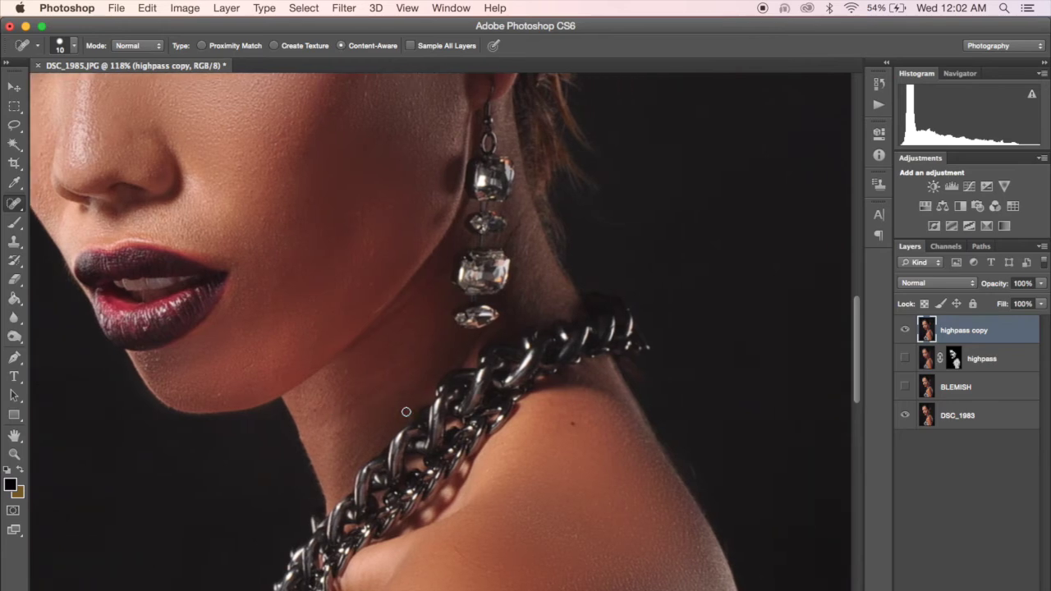
pyautogui.hscroll(2, 406, 411)
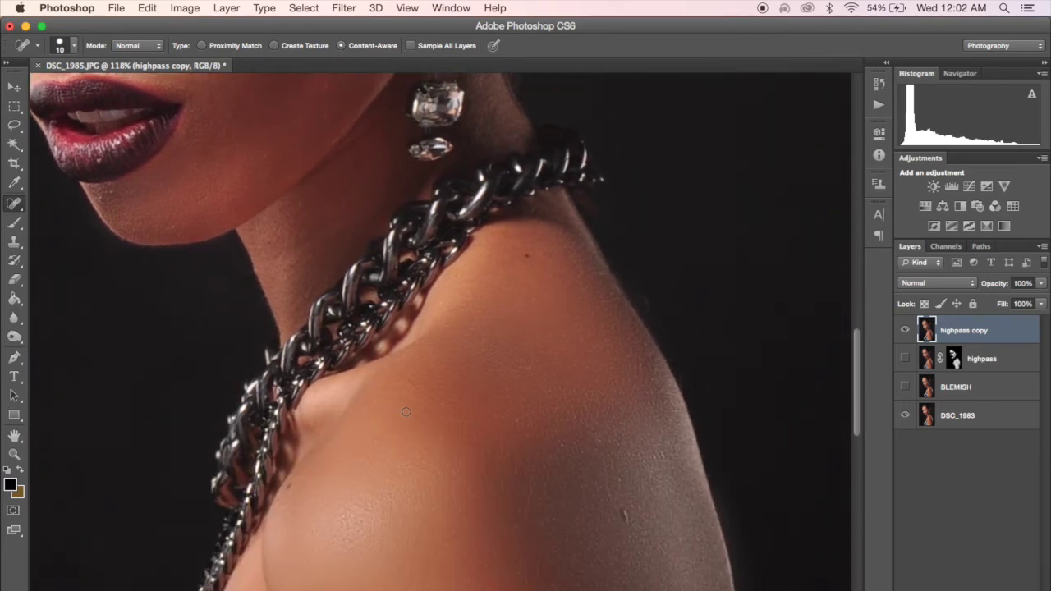
pyautogui.hscroll(-6, 406, 411)
pyautogui.scroll(5, 406, 412)
pyautogui.scroll(7, 406, 411)
pyautogui.hscroll(-1, 406, 412)
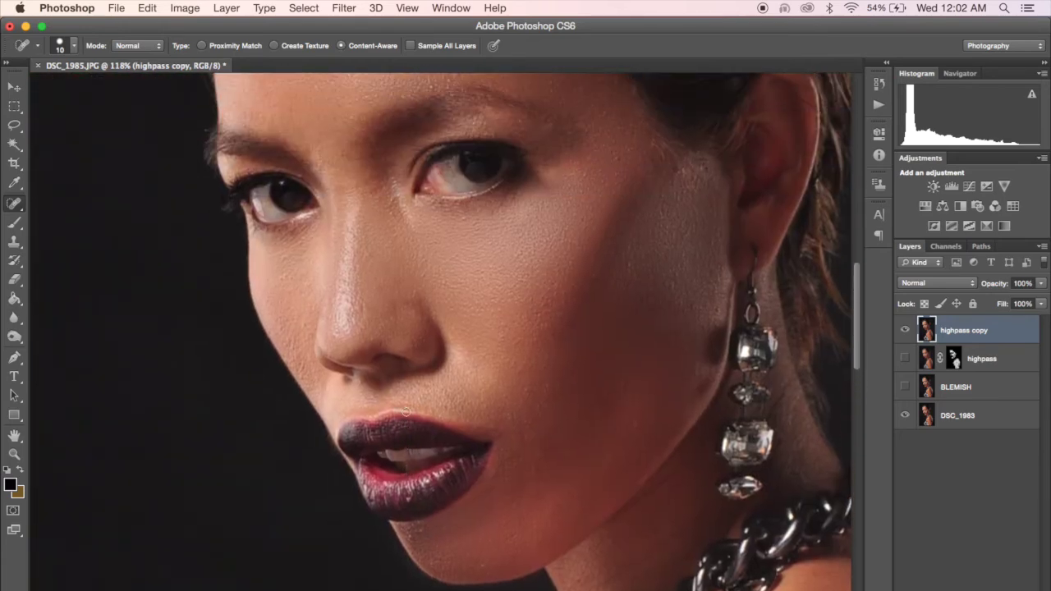